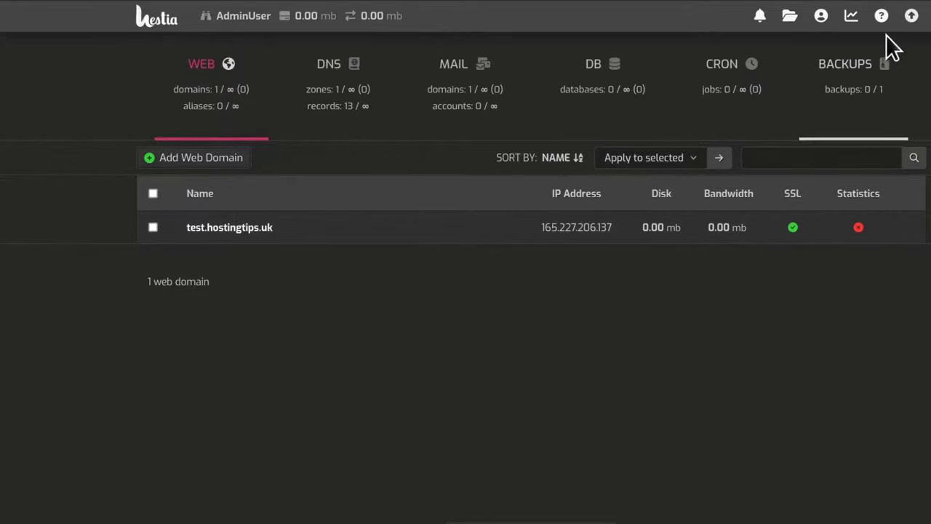
Return from the user account to admin and open the server services overview.
click(911, 16)
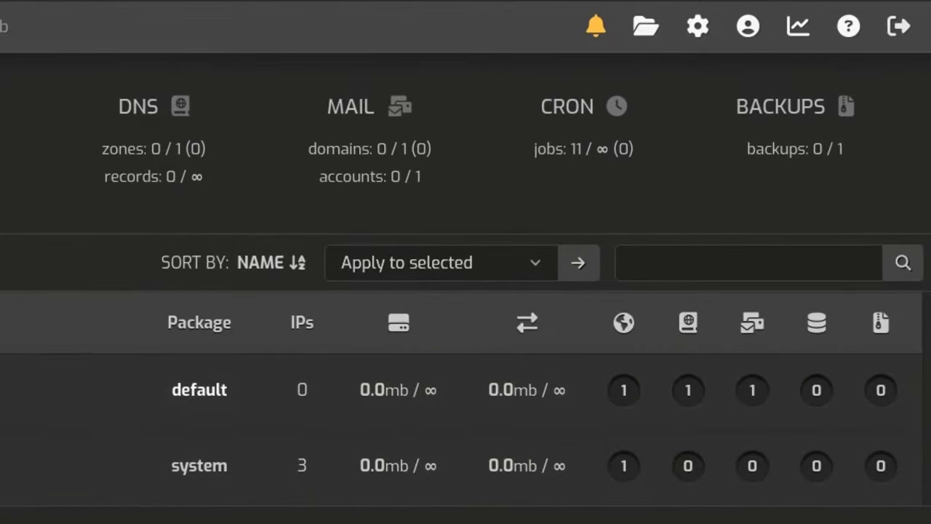
click(693, 31)
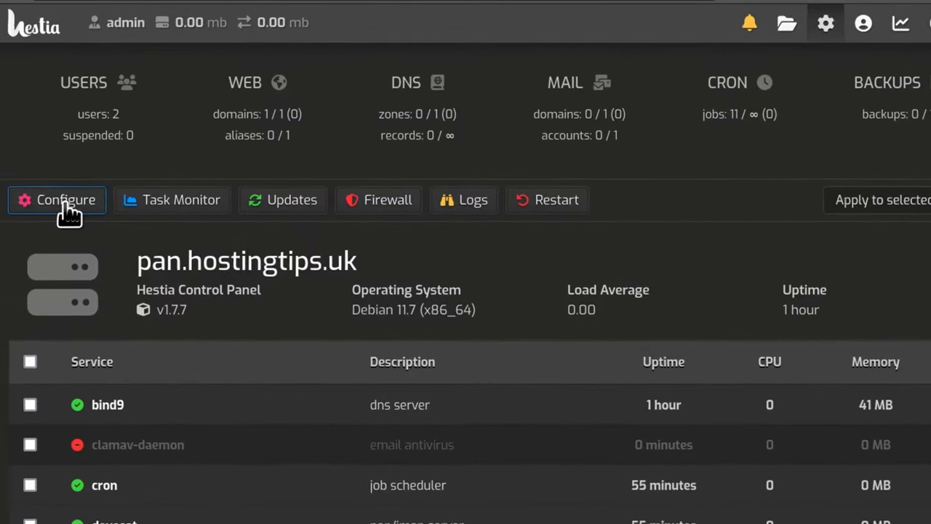
In the server configuration, expand Backups and keep Local backup set to Yes.
click(68, 208)
scroll(429, 313, down, 1)
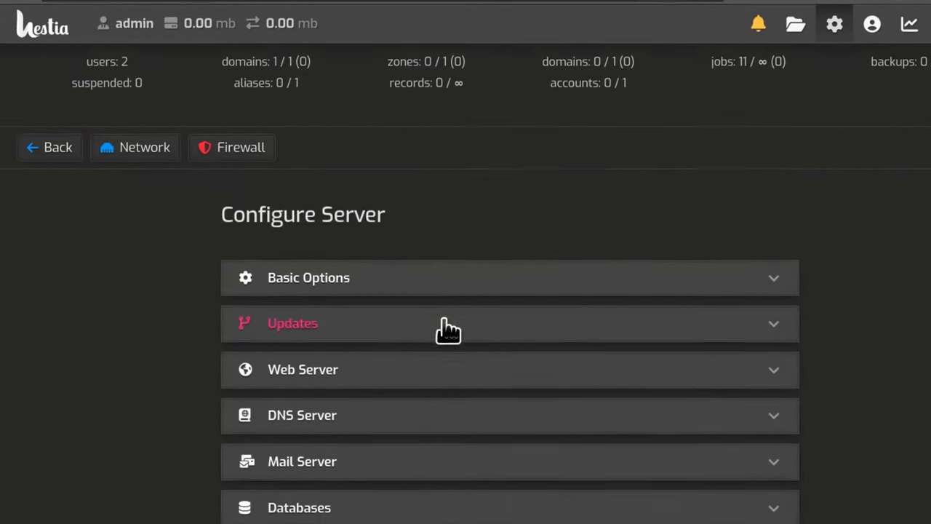
scroll(445, 329, down, 3)
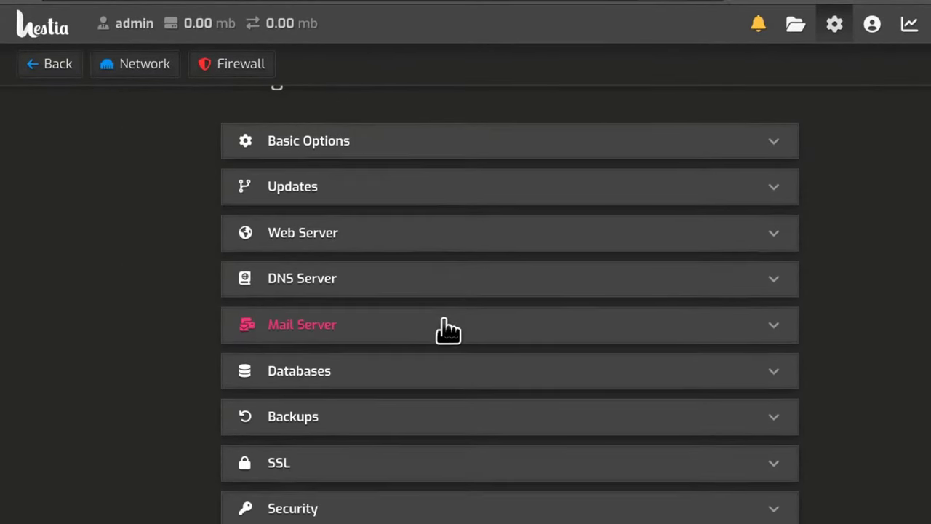
click(306, 430)
scroll(894, 266, down, 5)
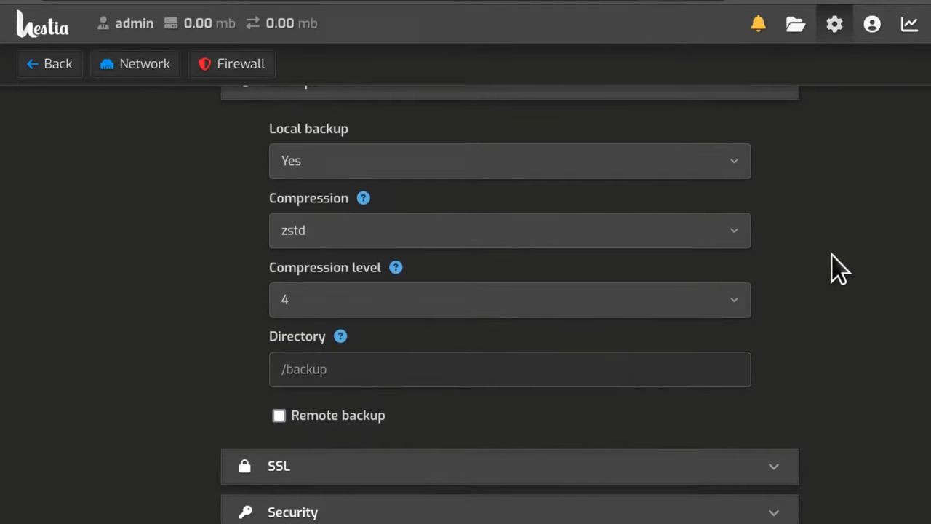
click(324, 161)
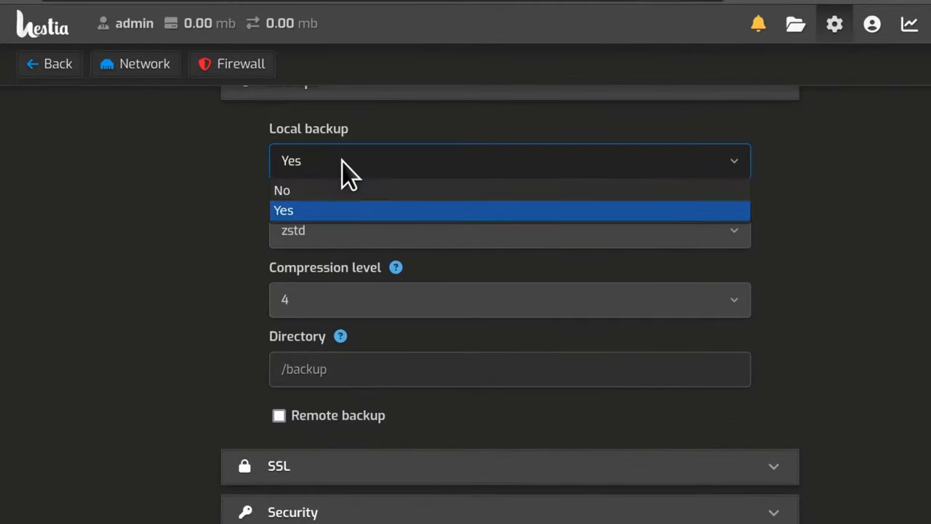
click(341, 161)
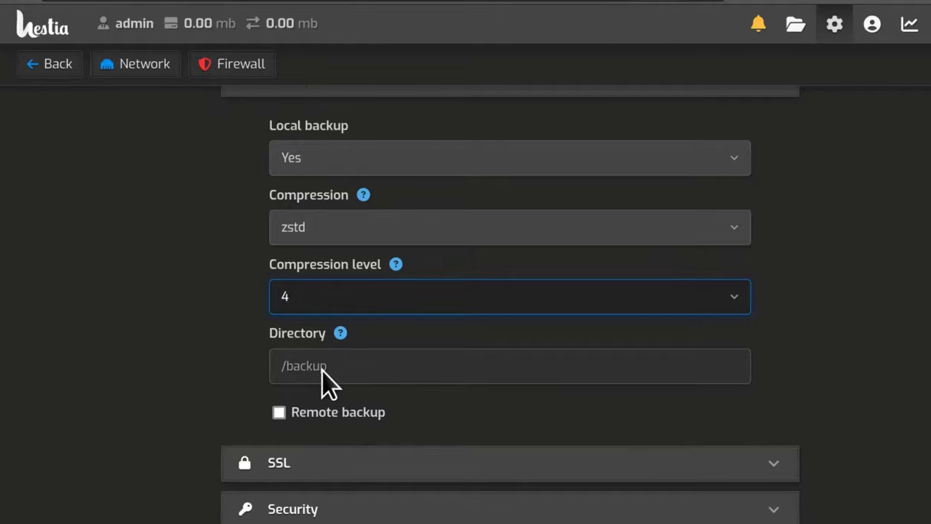
Enable remote backup and set its protocol to Backblaze, trying Rclone first.
click(278, 413)
scroll(771, 394, down, 3)
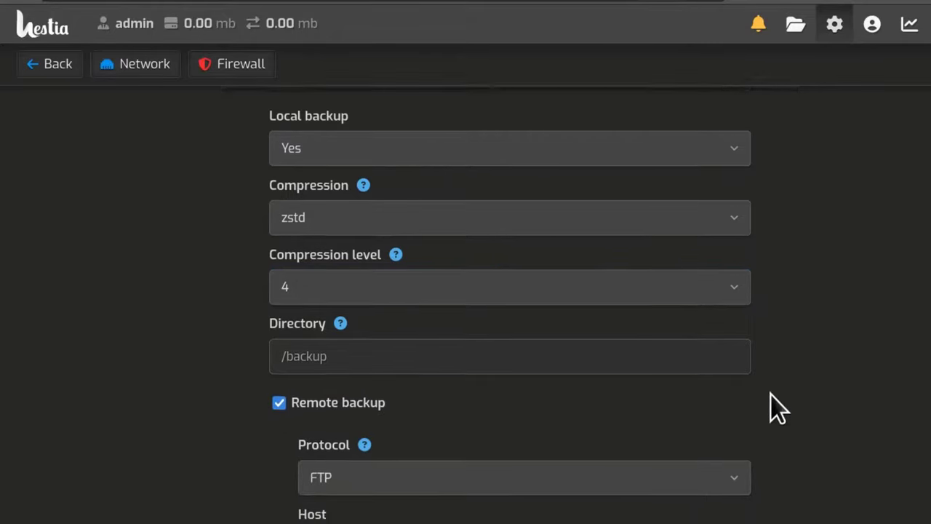
scroll(772, 394, down, 2)
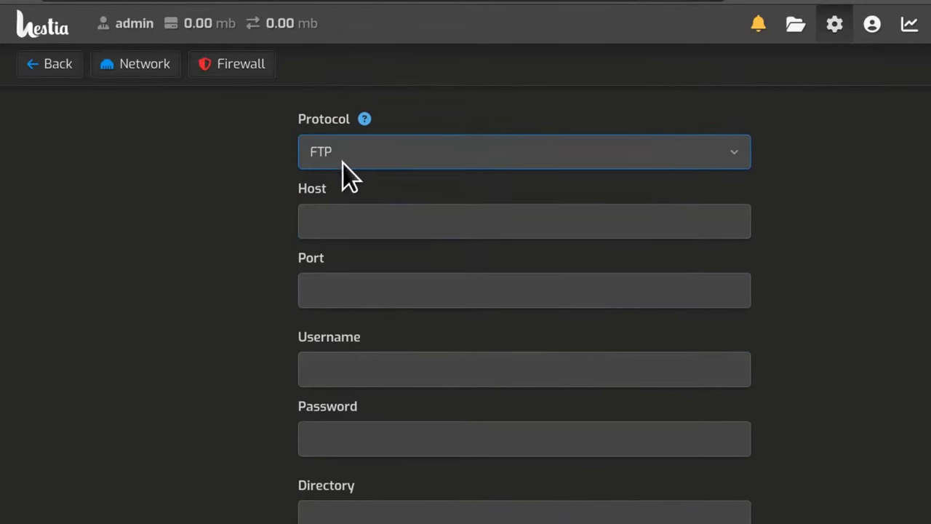
click(386, 154)
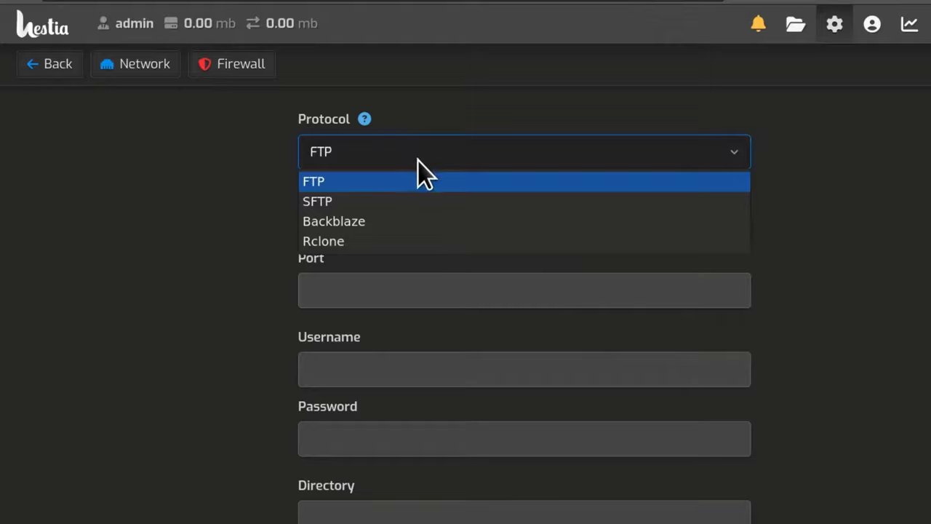
click(354, 243)
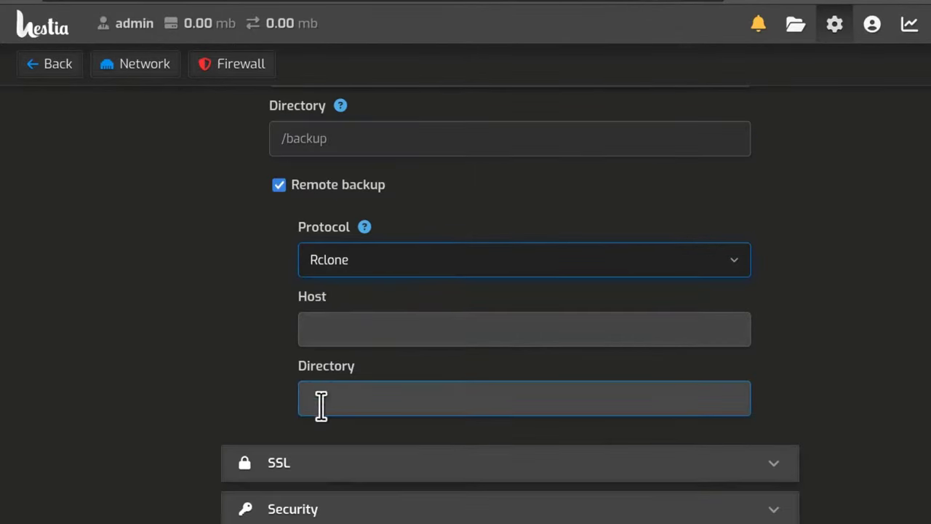
click(379, 259)
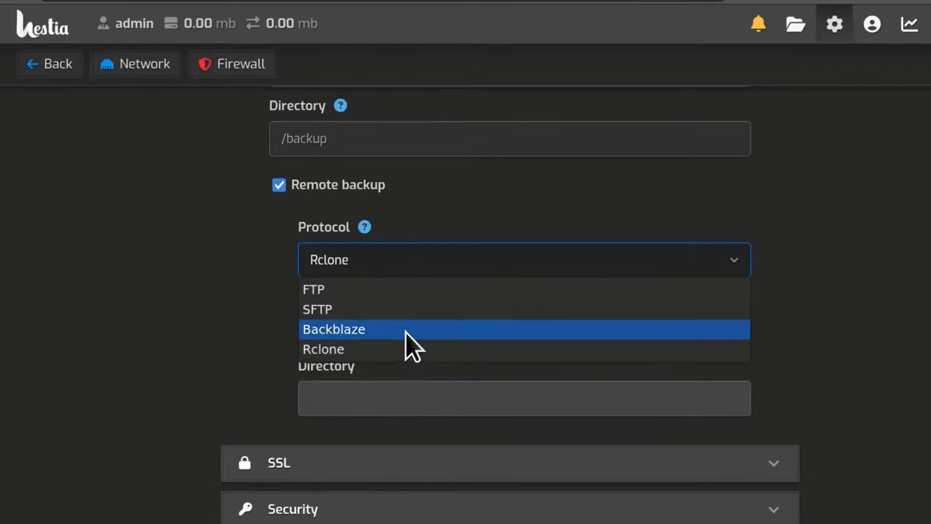
click(367, 331)
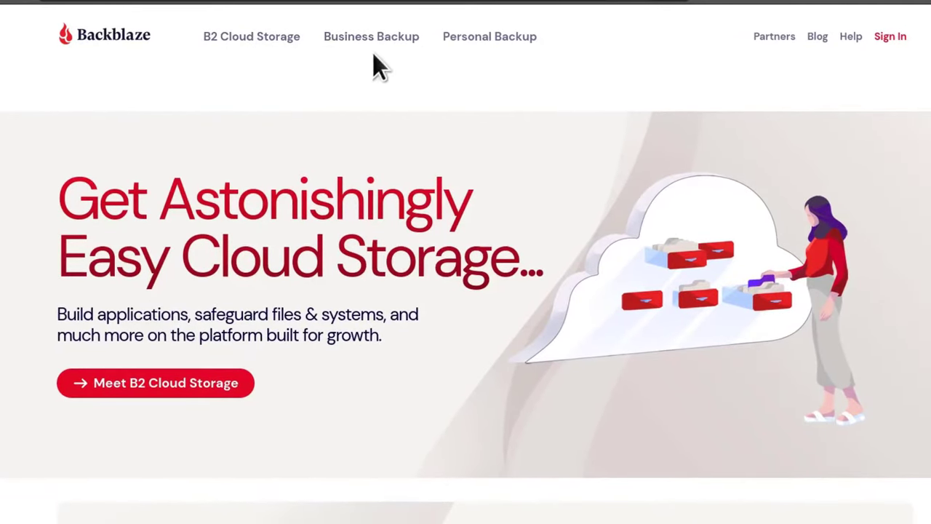
Sign up for a free 10GB B2 Cloud Storage account with an e-mail and password, skipping the quick start.
click(247, 51)
scroll(425, 124, down, 6)
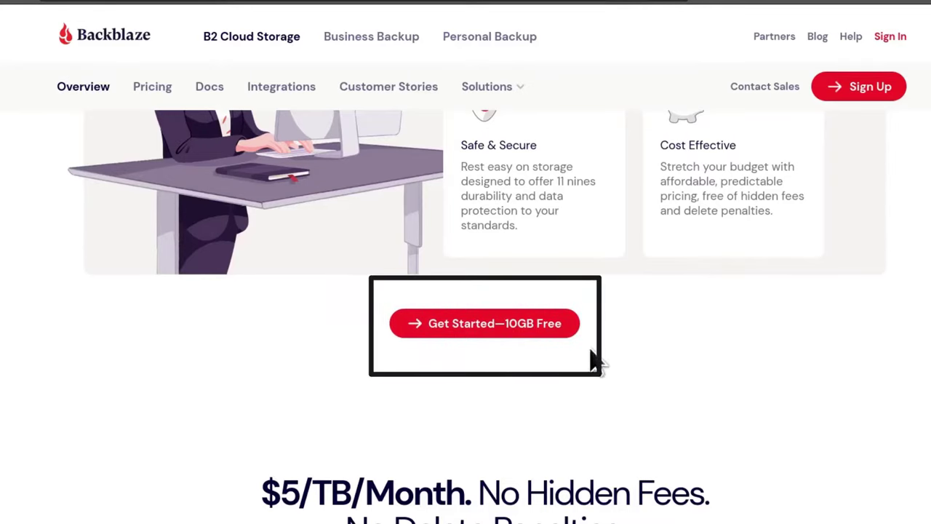
click(482, 324)
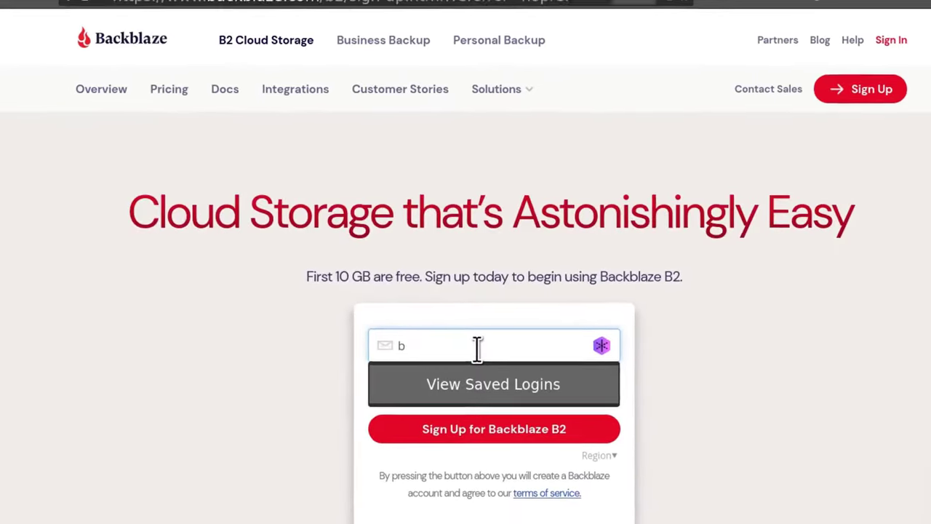
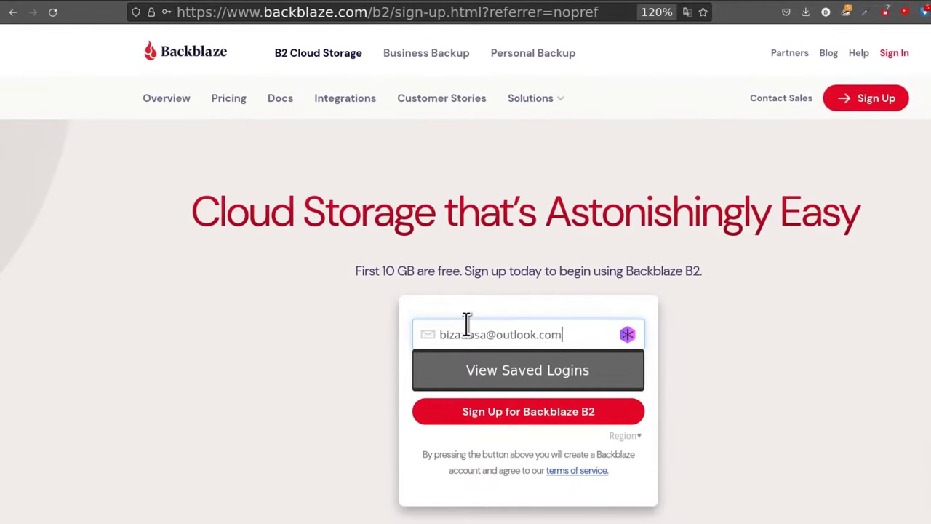
scroll(467, 323, down, 2)
click(497, 218)
text(••••••••••)
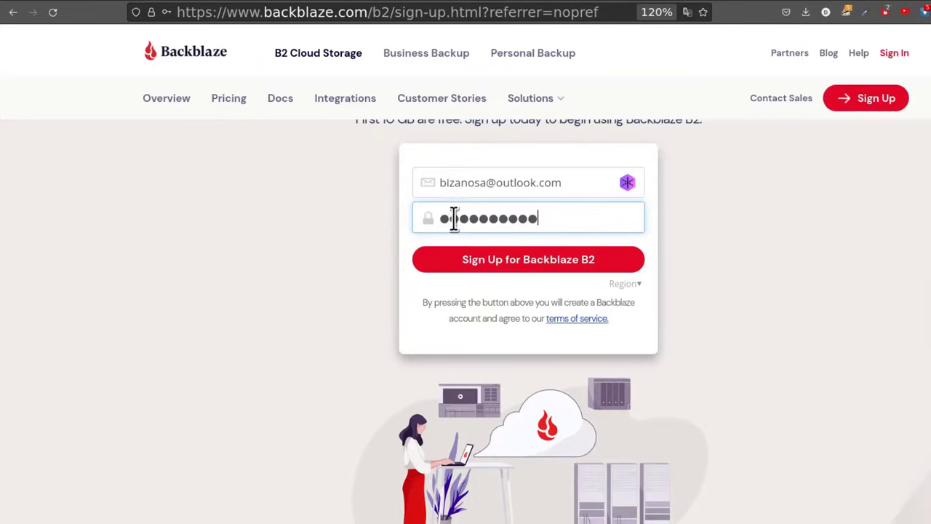
click(526, 266)
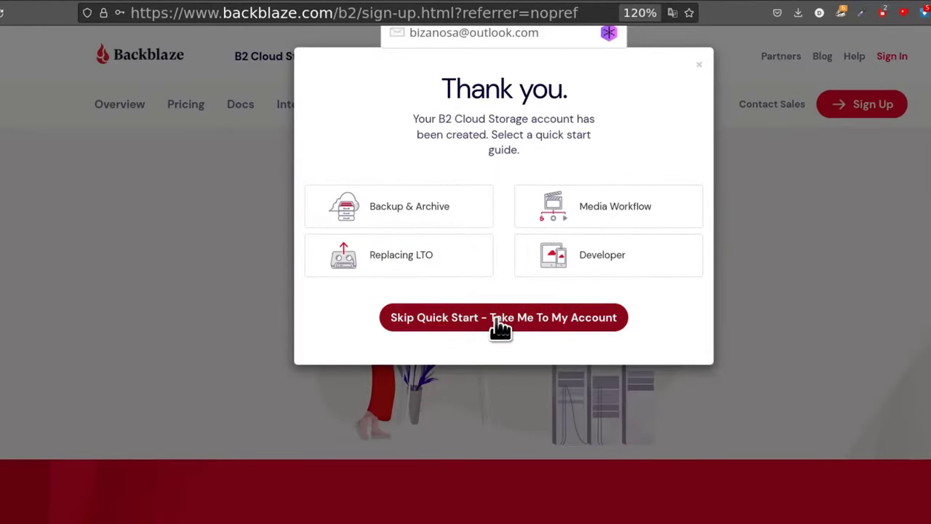
click(499, 319)
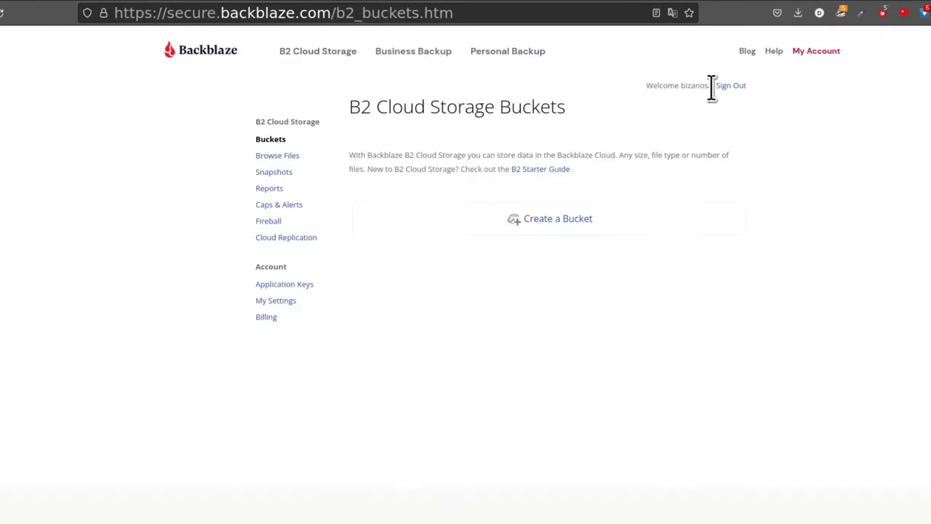
Zoom the empty Buckets page to 120% and check Hestia's Bucket, Key ID and Application Key fields.
key(ctrl+plus)
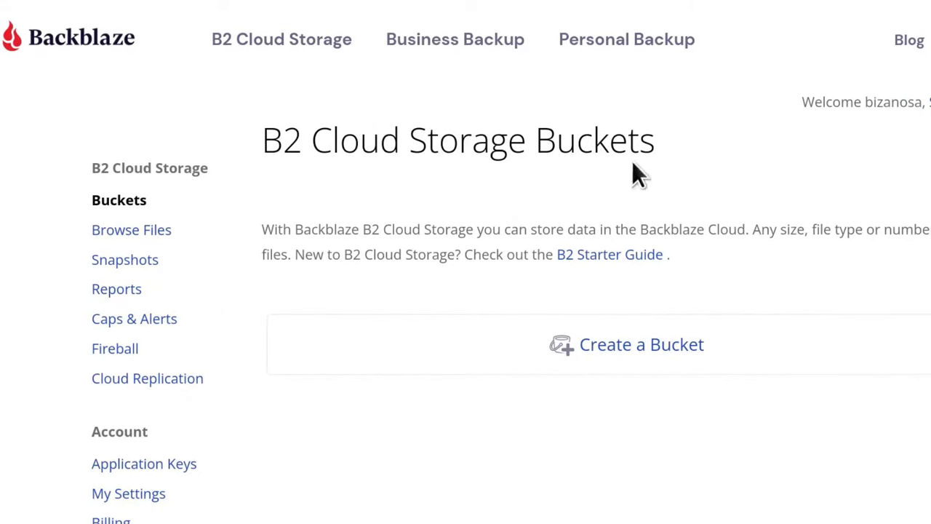
click(638, 343)
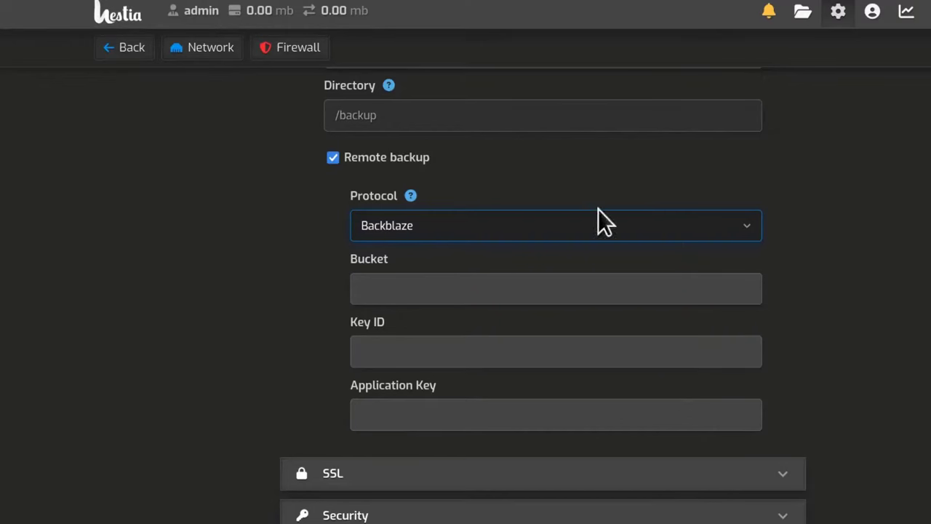
click(368, 287)
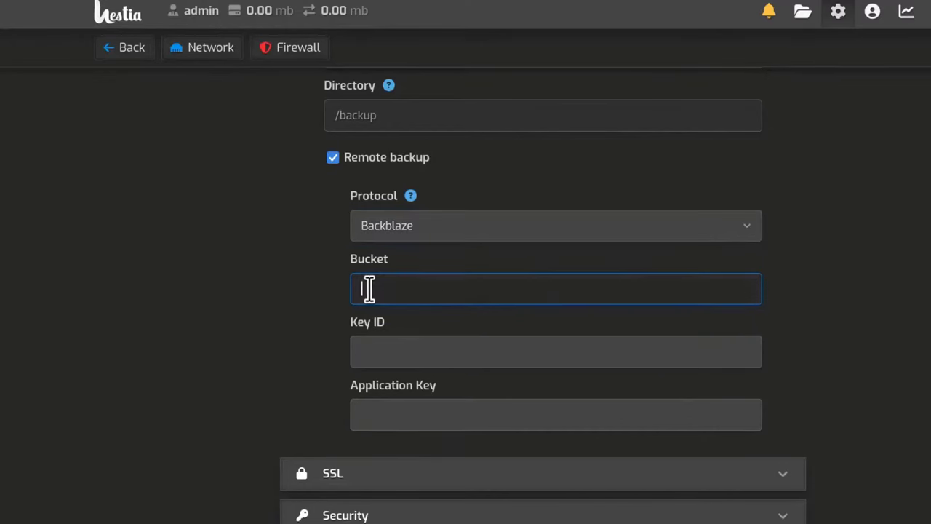
click(367, 347)
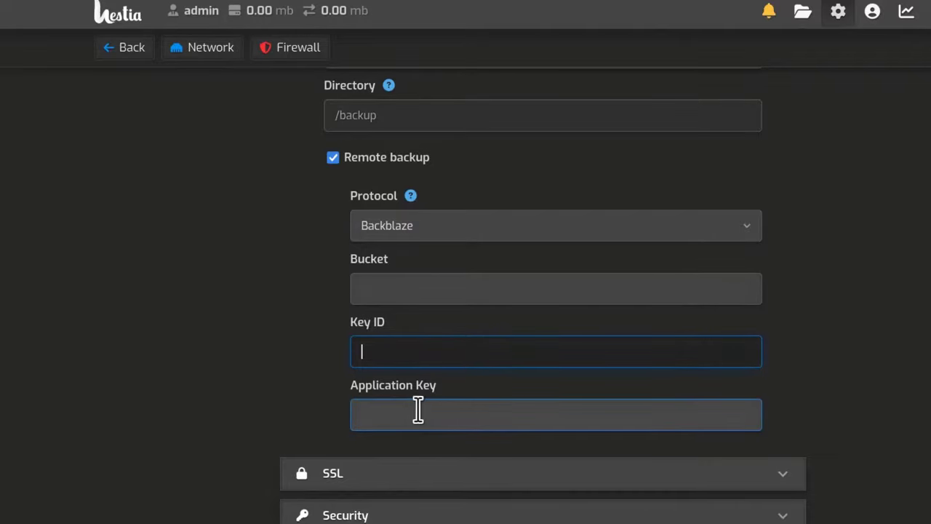
click(390, 412)
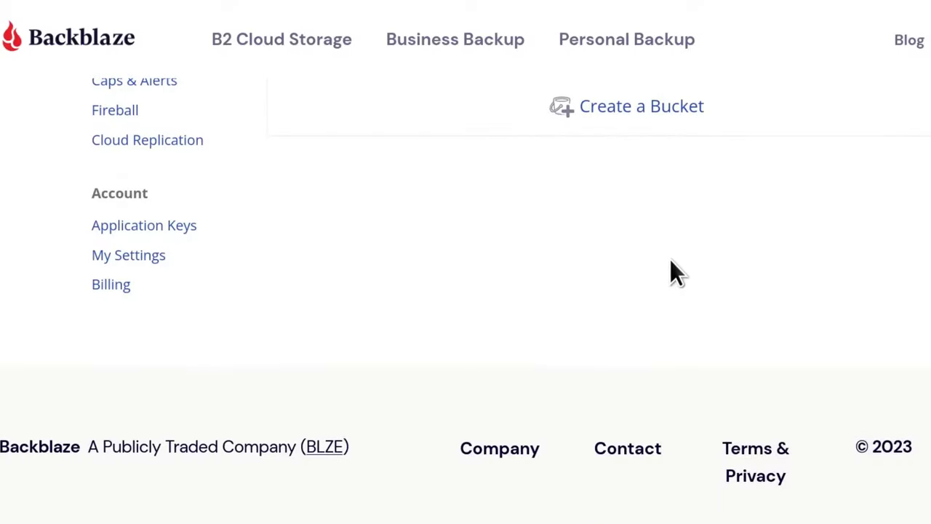
Create the private bucket Serber1 with Default Encryption and Object Lock set to Disable.
click(624, 113)
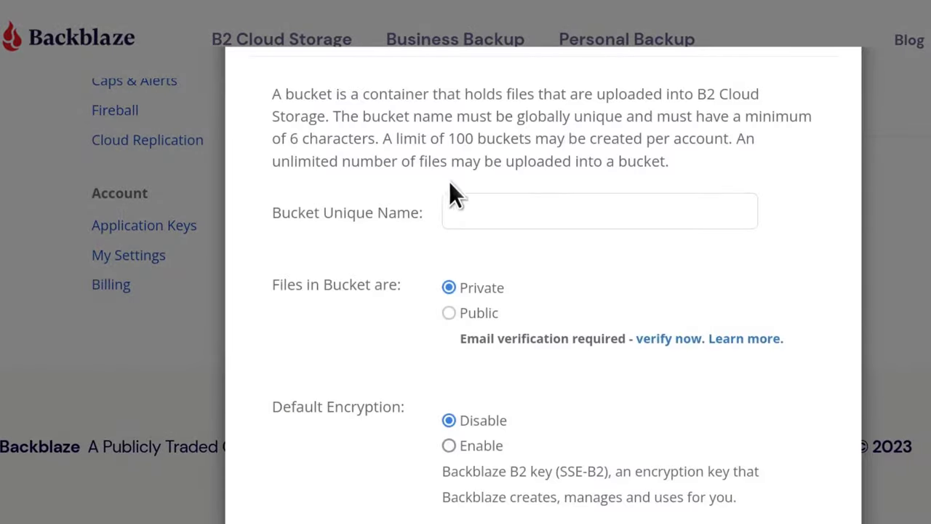
click(471, 204)
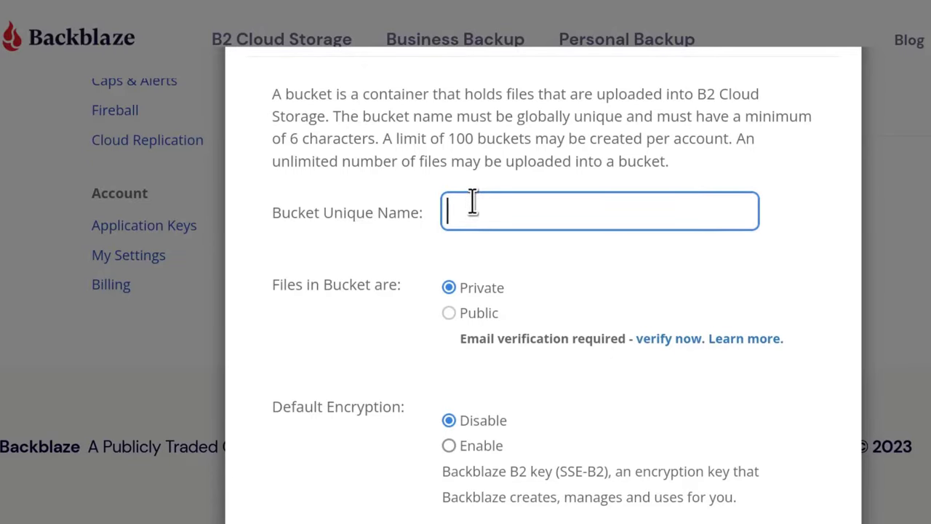
text(Server1)
scroll(602, 260, down, 3)
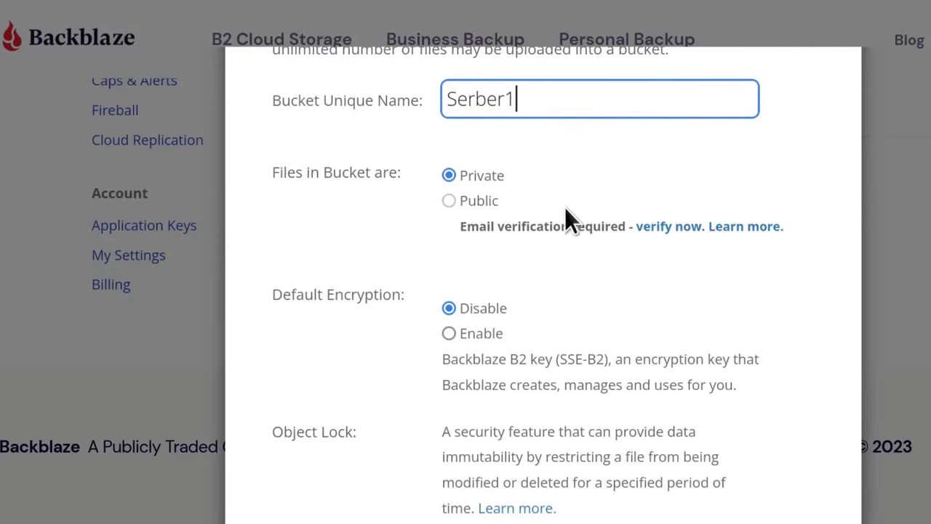
scroll(539, 266, down, 6)
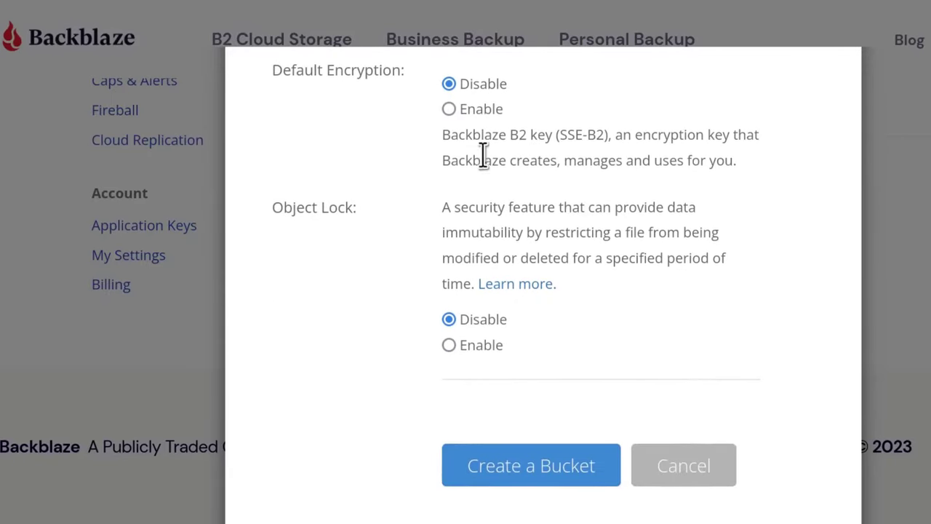
click(449, 109)
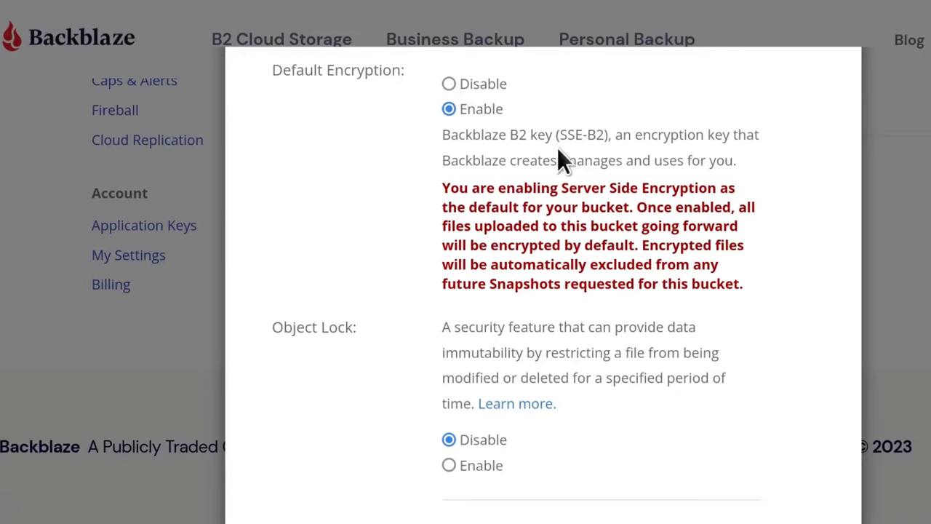
click(448, 84)
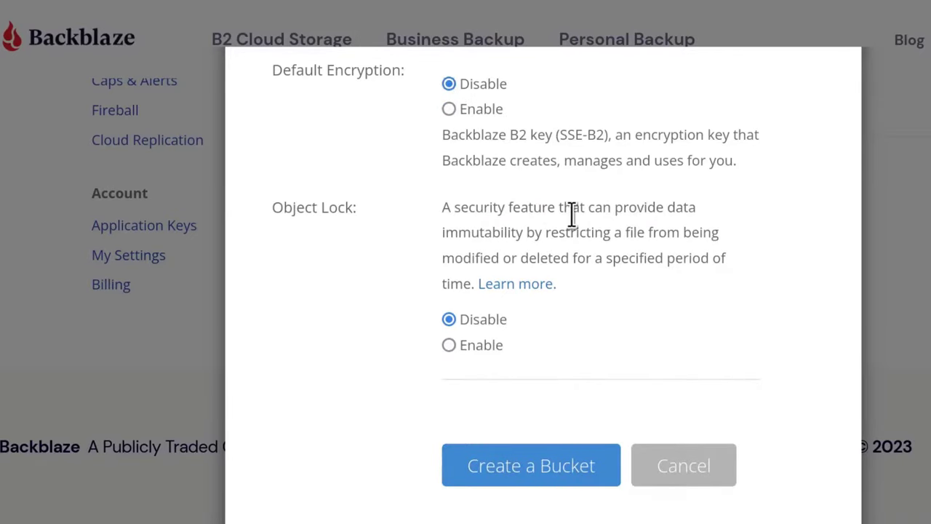
scroll(399, 233, down, 1)
scroll(397, 227, up, 2)
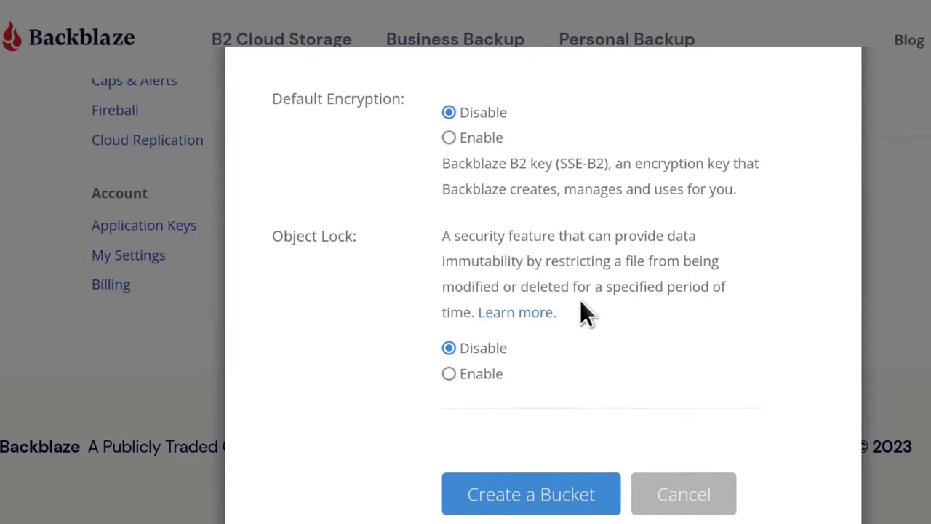
scroll(509, 276, down, 2)
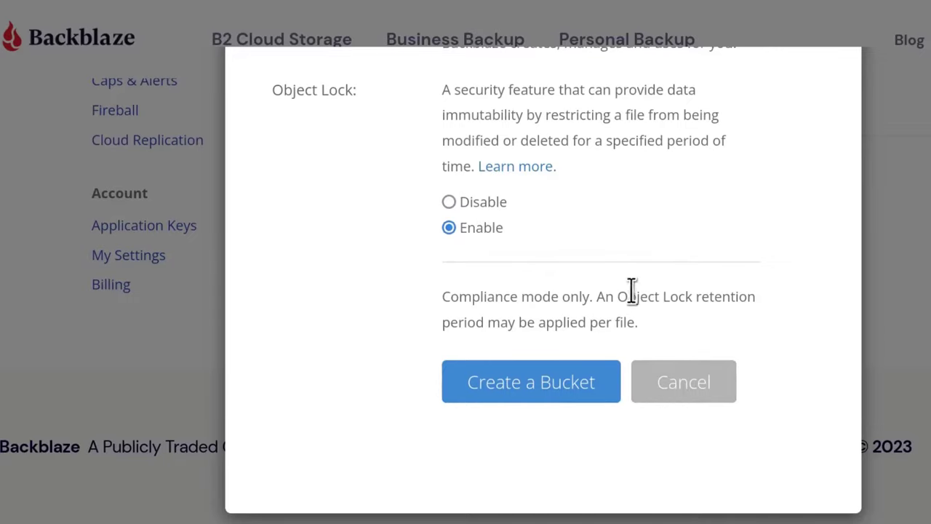
click(449, 203)
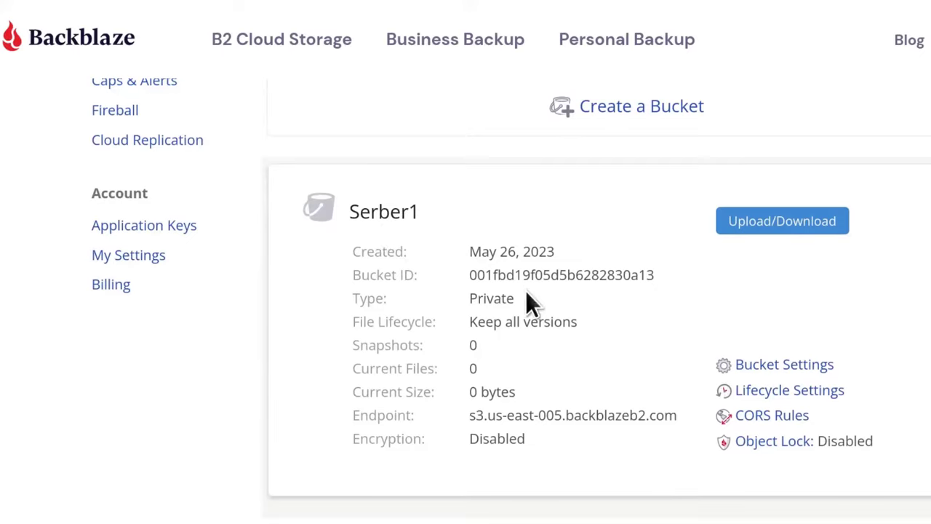
Review the Serber1 bucket settings unchanged, then put Serber1 into Hestia's Bucket field.
scroll(525, 291, down, 2)
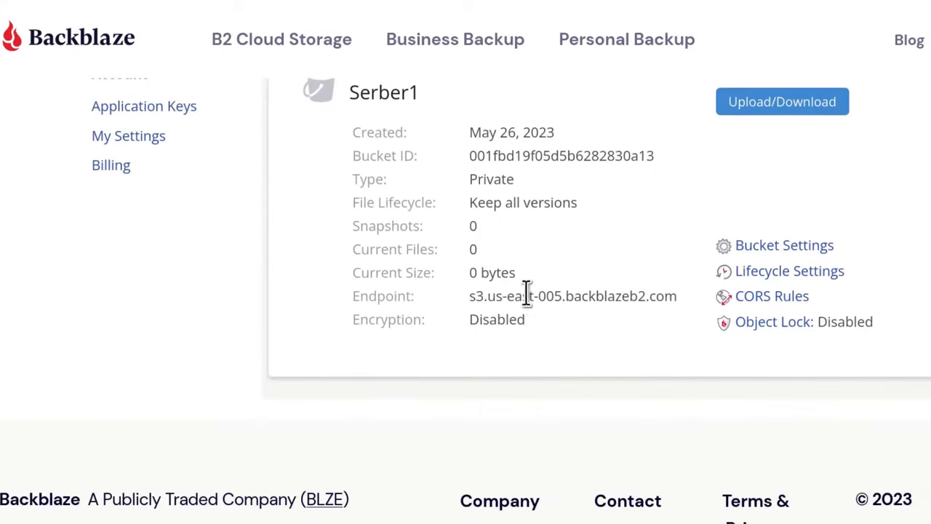
click(772, 246)
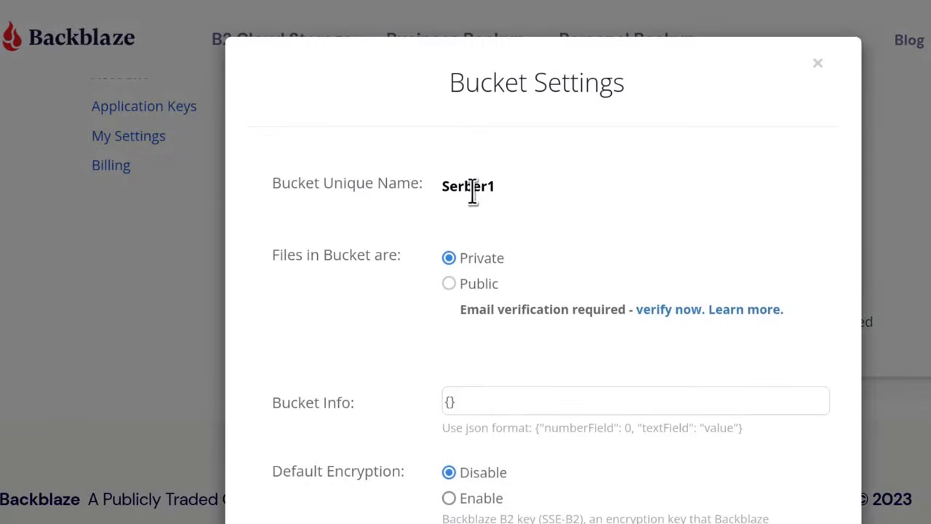
scroll(662, 335, down, 3)
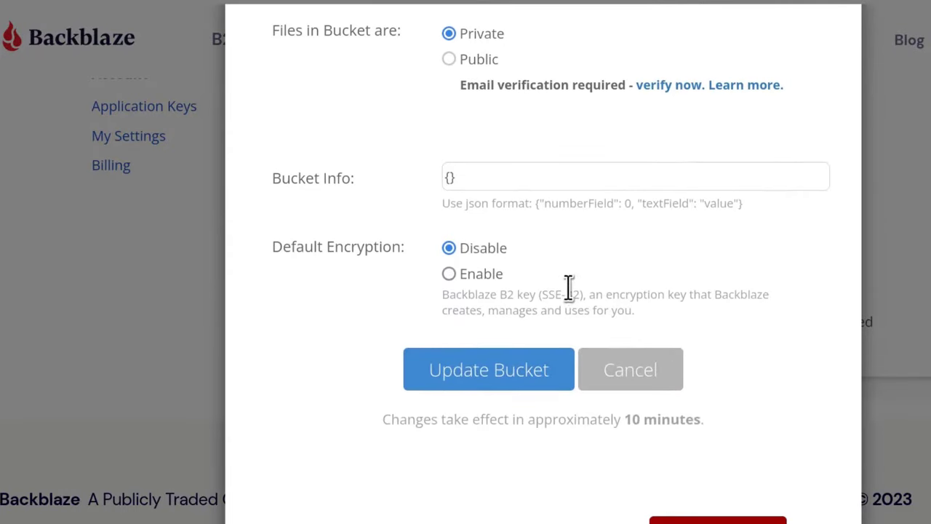
scroll(569, 287, up, 3)
click(820, 66)
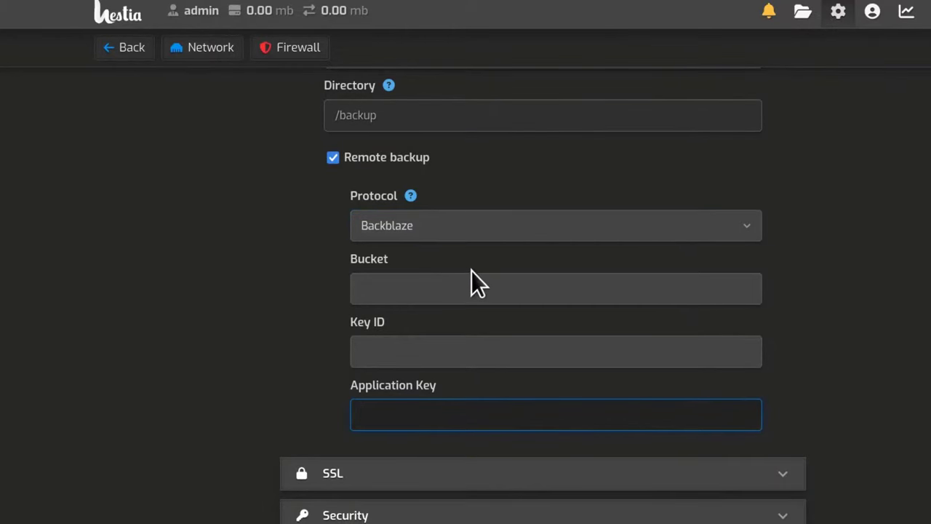
click(396, 289)
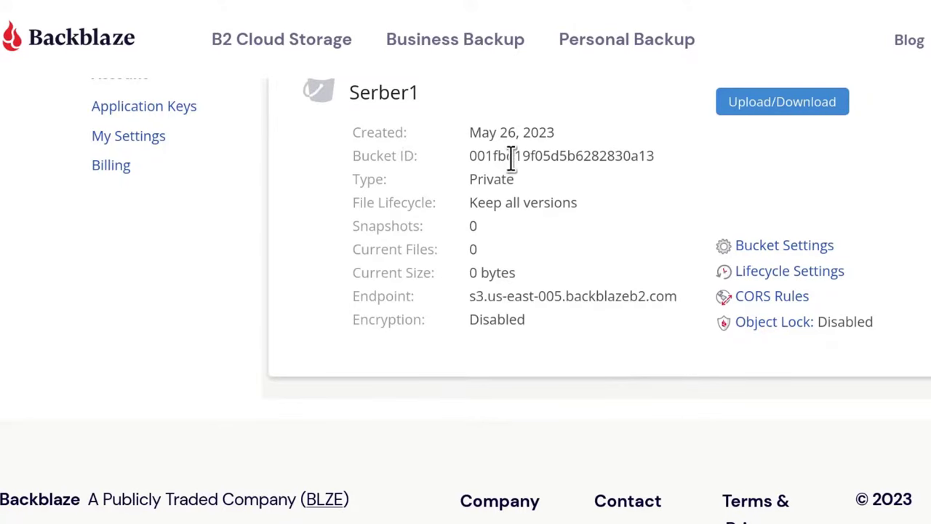
double_click(398, 334)
text(Serber1)
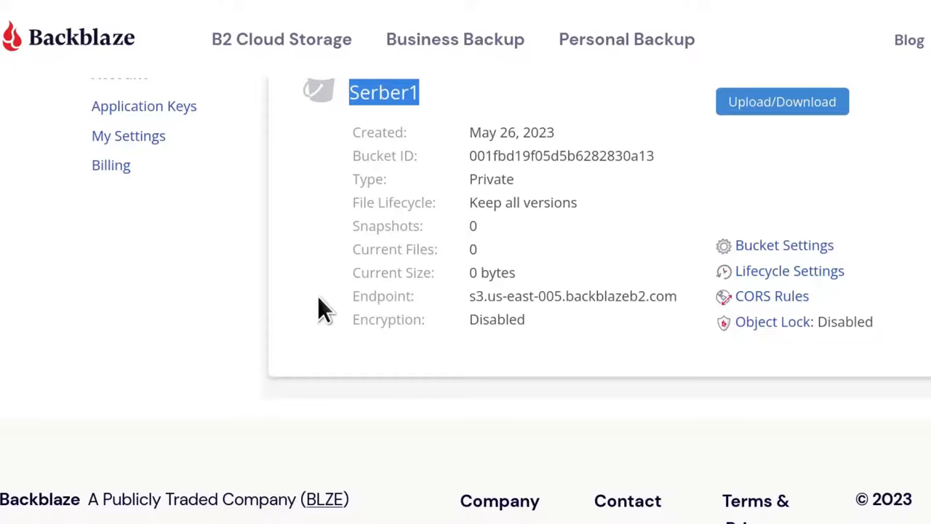
Open Application Keys in a new tab and generate a new master application key.
click(317, 298)
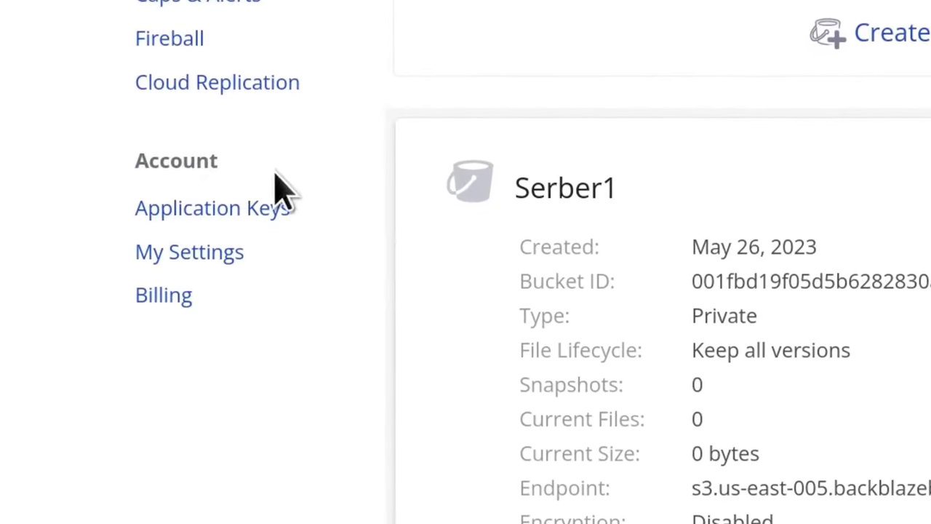
right_click(183, 207)
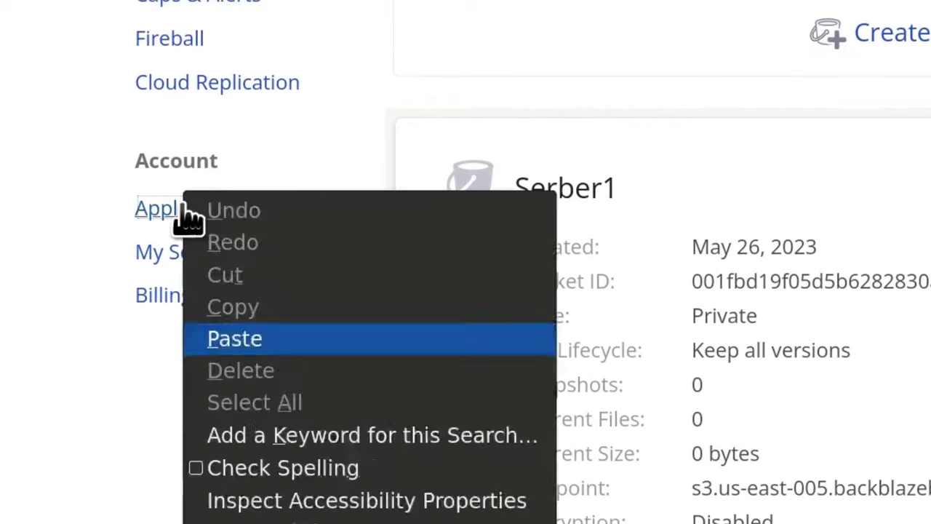
click(229, 215)
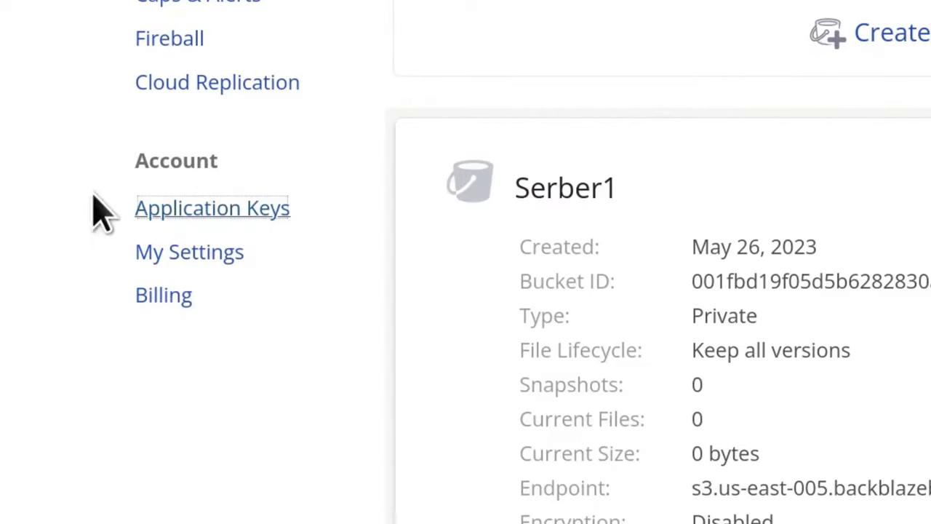
key(ctrl+Tab)
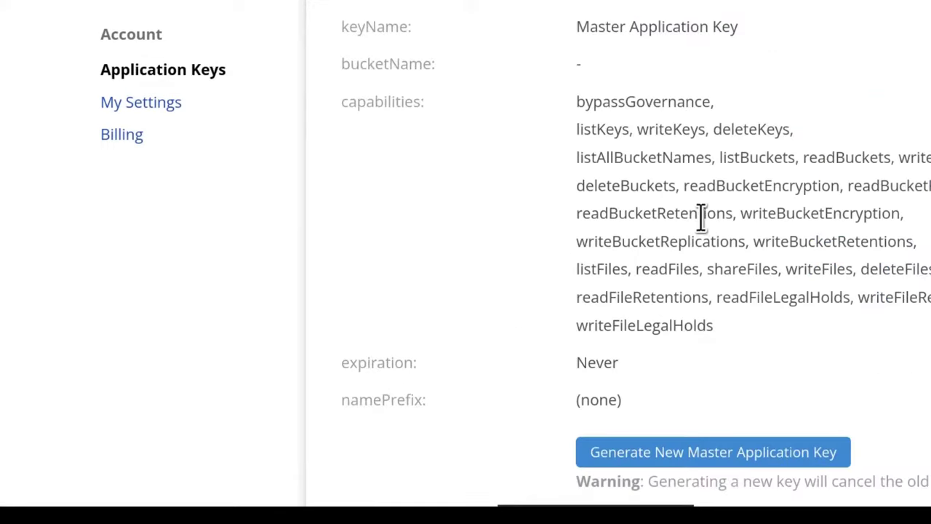
scroll(702, 218, down, 5)
click(611, 78)
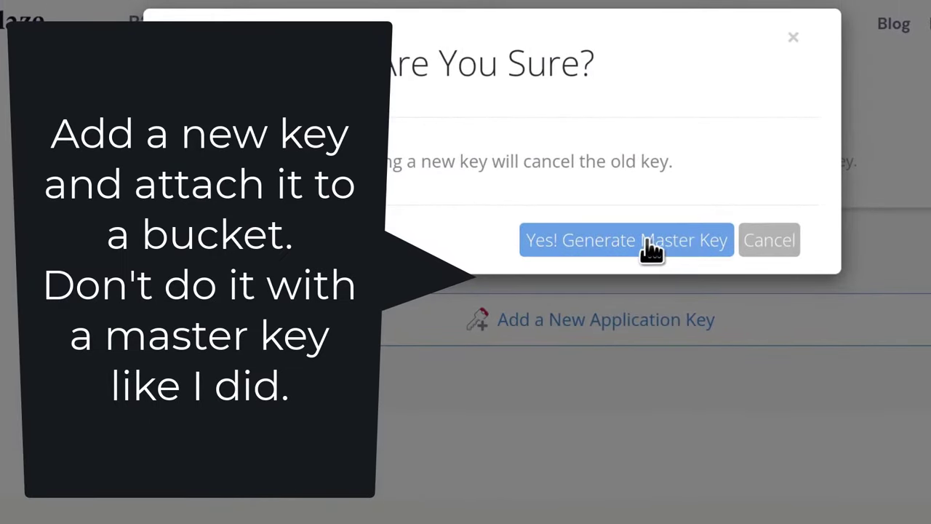
click(647, 240)
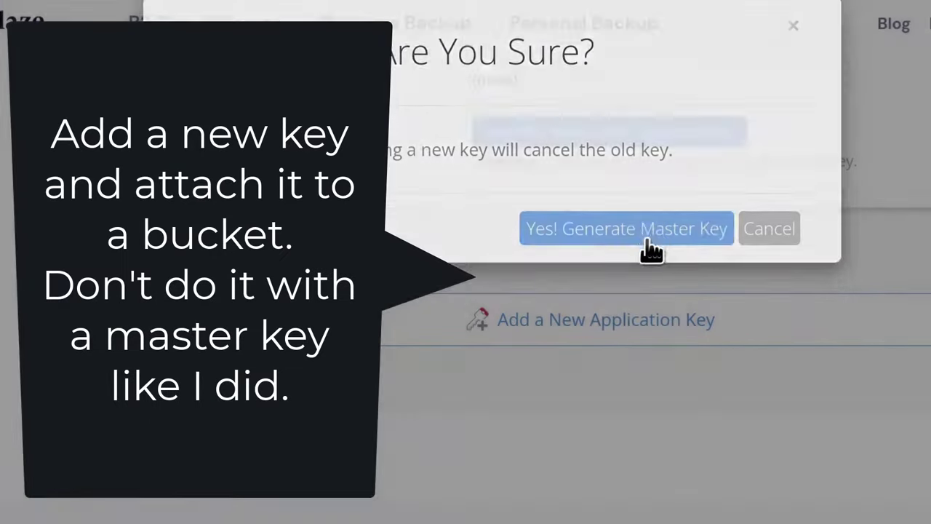
Copy the new master key's keyID and applicationKey values for Hestia.
scroll(640, 269, down, 3)
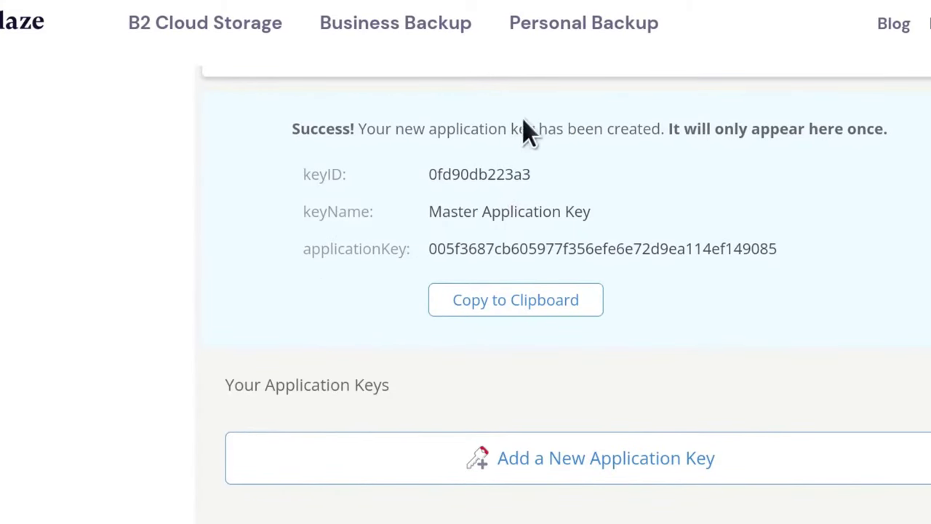
double_click(464, 175)
right_click(464, 174)
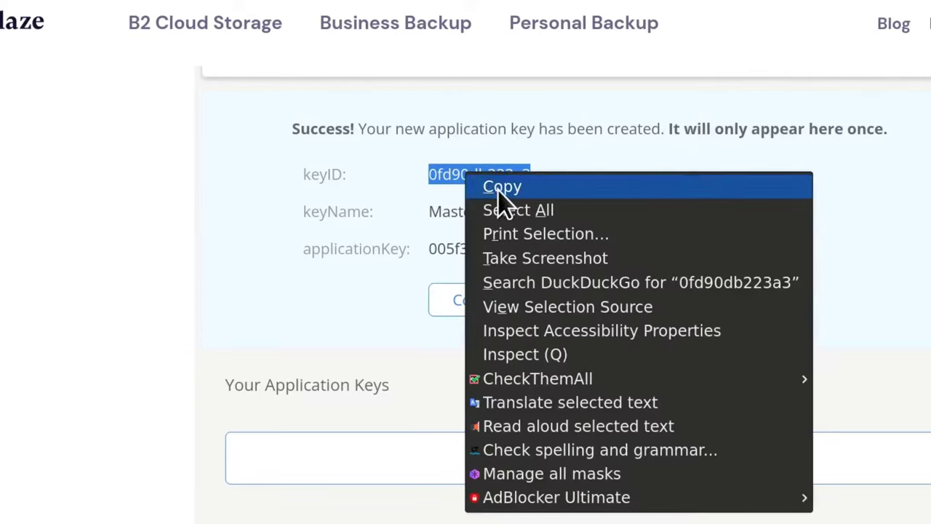
click(500, 187)
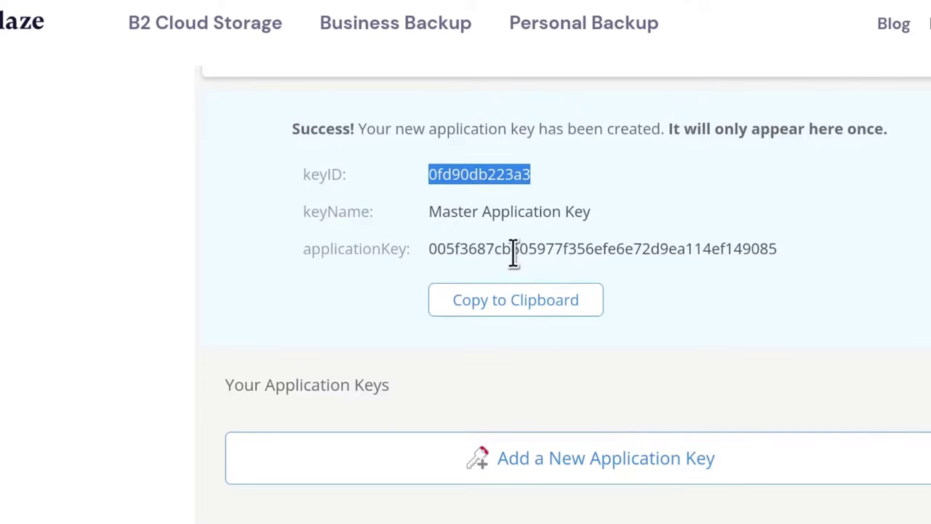
double_click(513, 251)
right_click(511, 251)
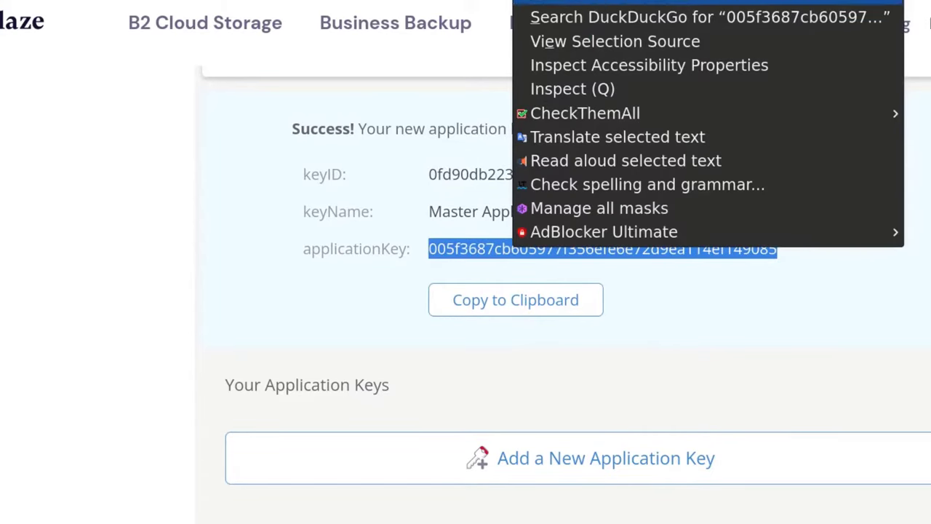
click(757, 2)
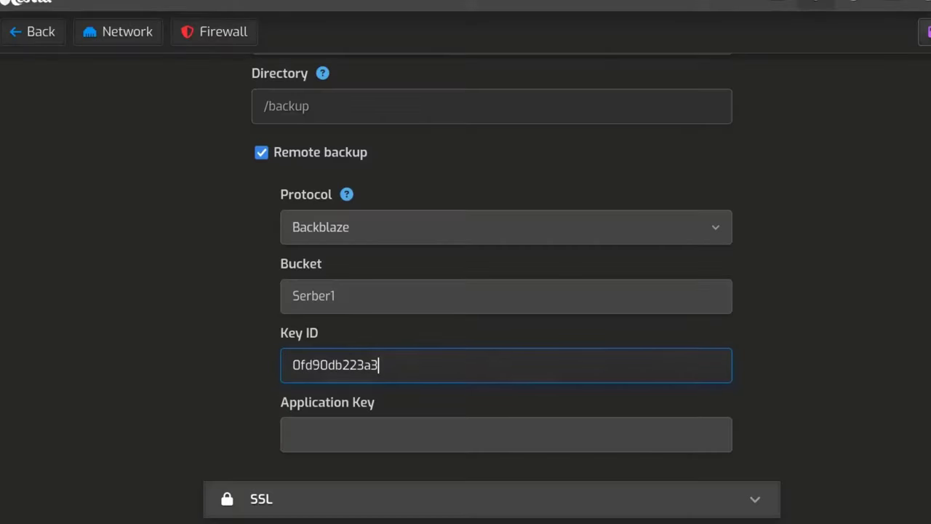
Paste the application key into Hestia and save, which fails with 'b2 failed to verify connection'.
right_click(316, 432)
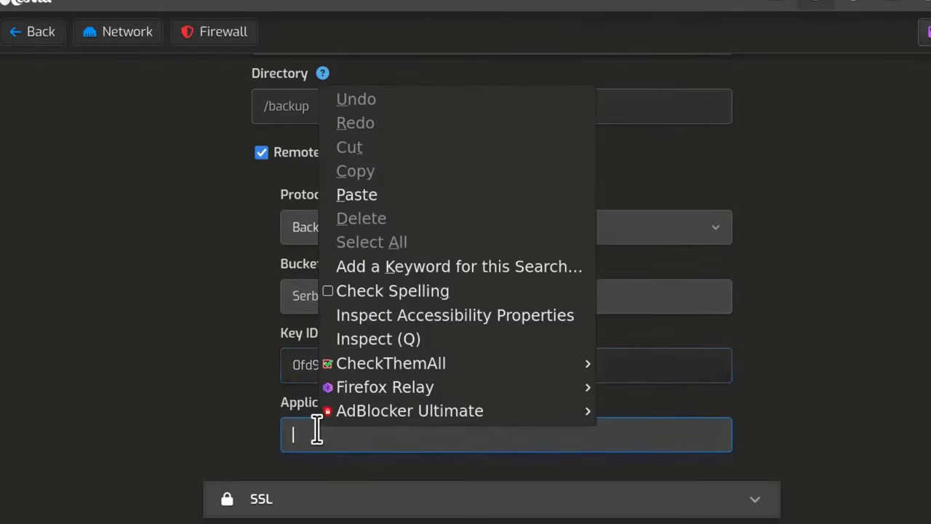
click(368, 195)
scroll(844, 356, down, 1)
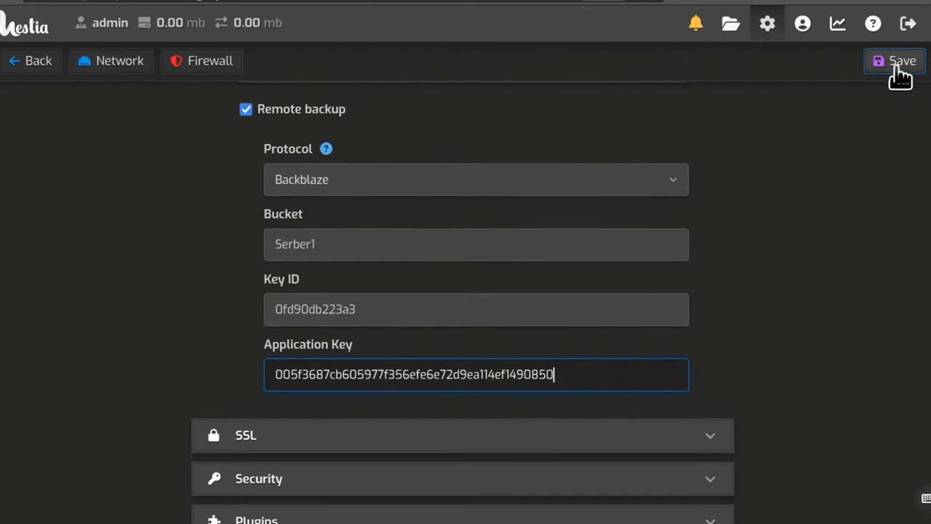
click(899, 64)
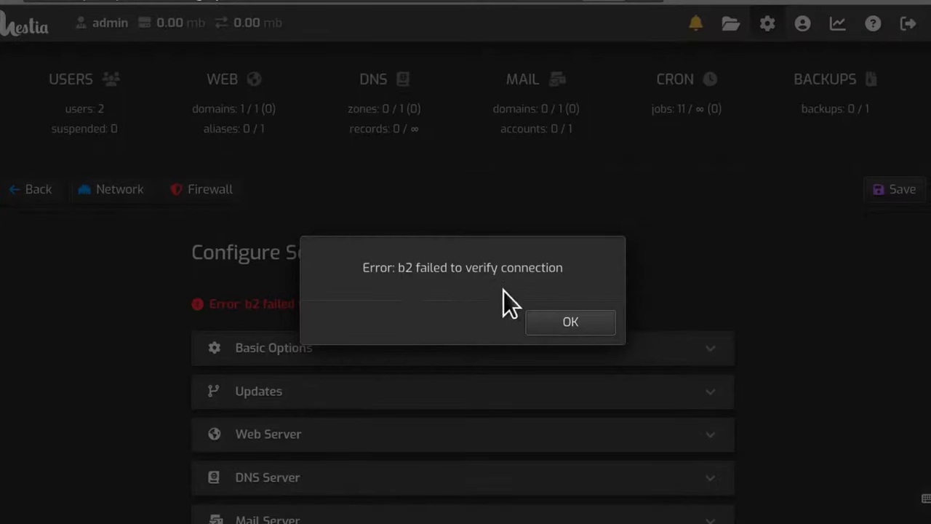
Dismiss the error, delete the trailing 0 from the Application Key, and save again.
click(582, 328)
scroll(832, 357, down, 3)
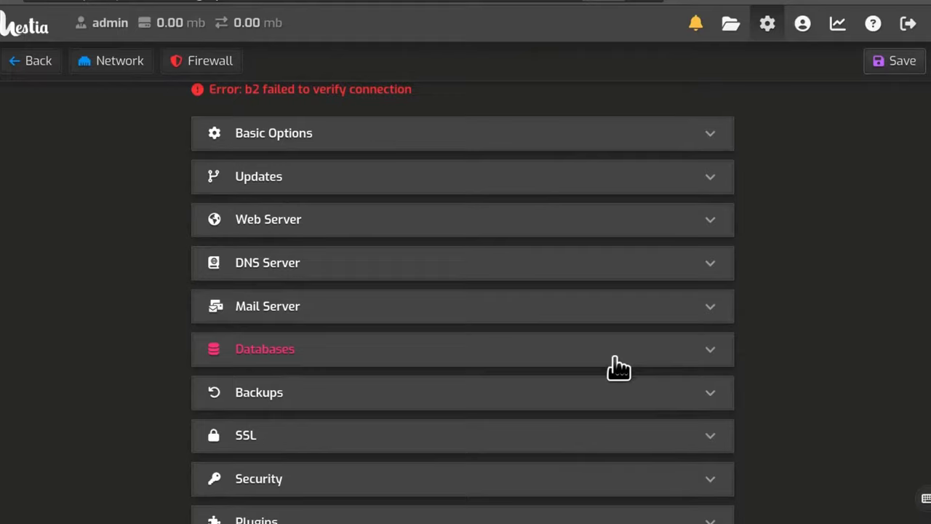
click(702, 400)
scroll(790, 312, down, 5)
scroll(793, 356, down, 3)
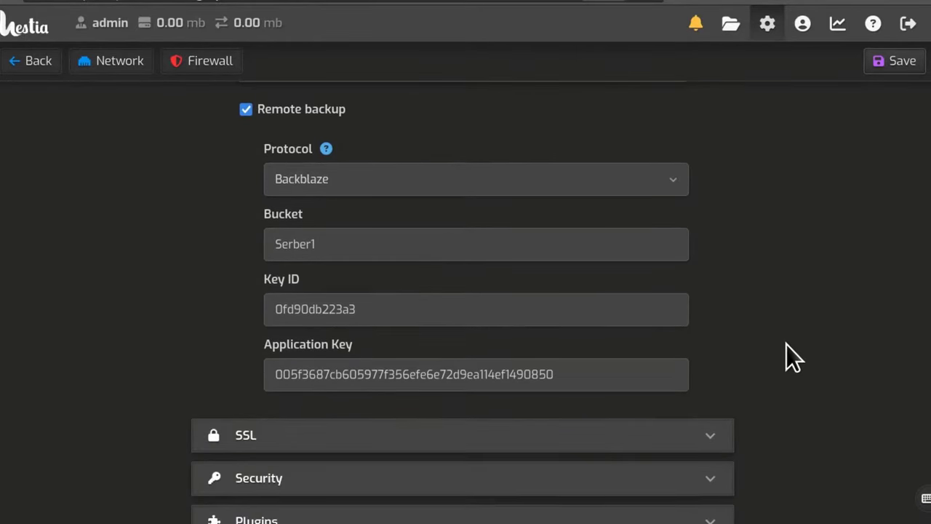
click(583, 373)
key(BackSpace)
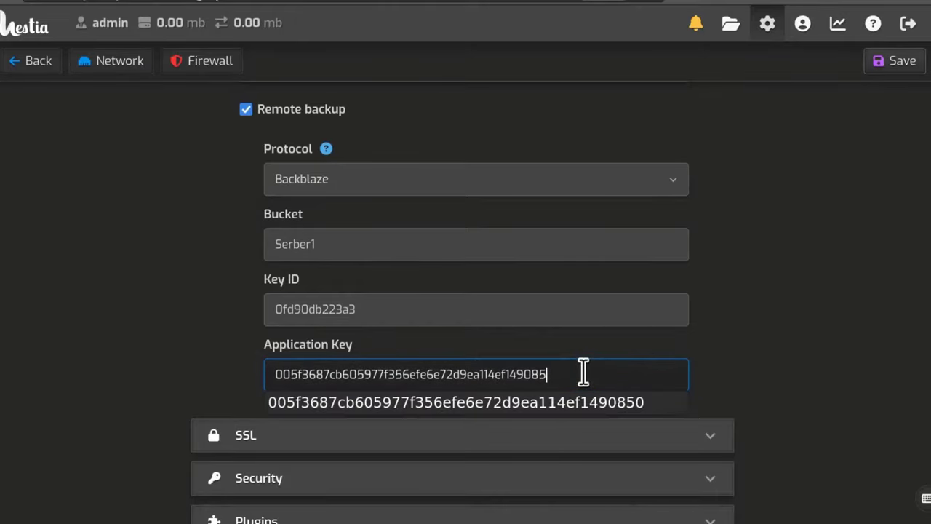
click(827, 338)
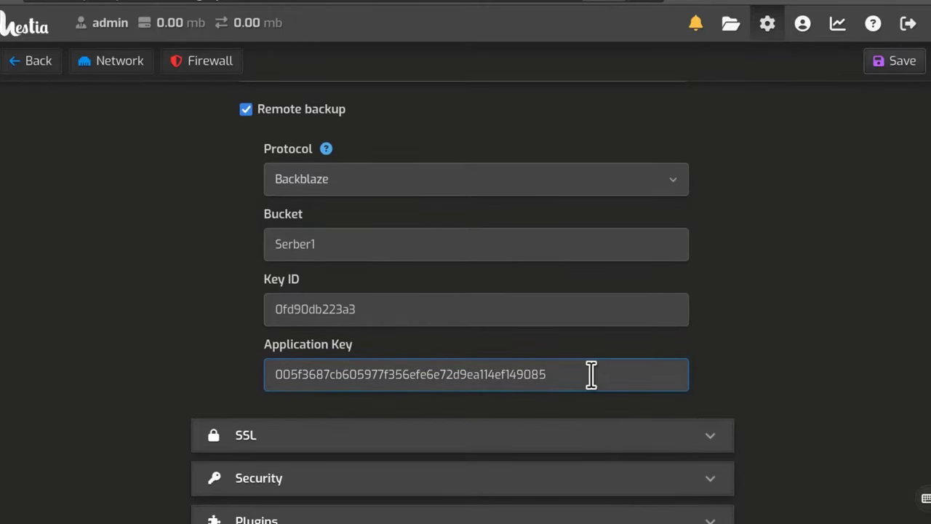
click(900, 64)
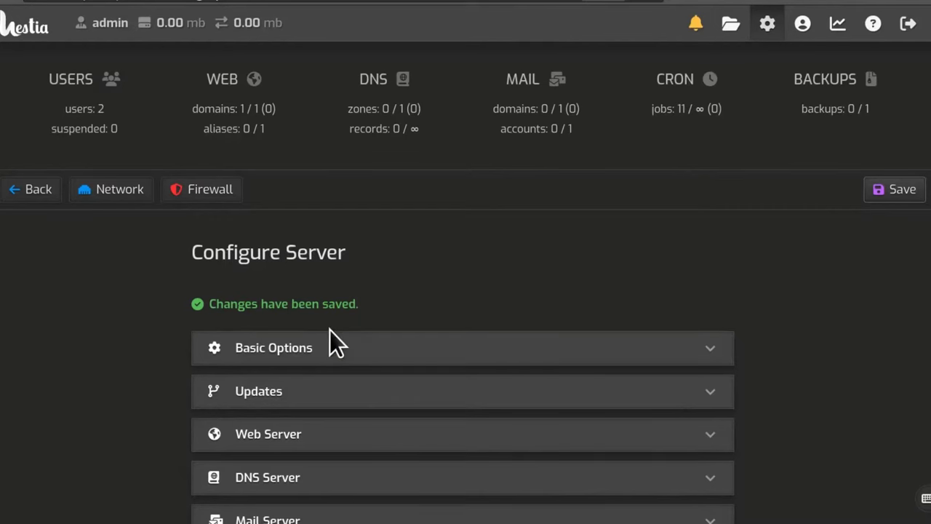
scroll(599, 339, down, 3)
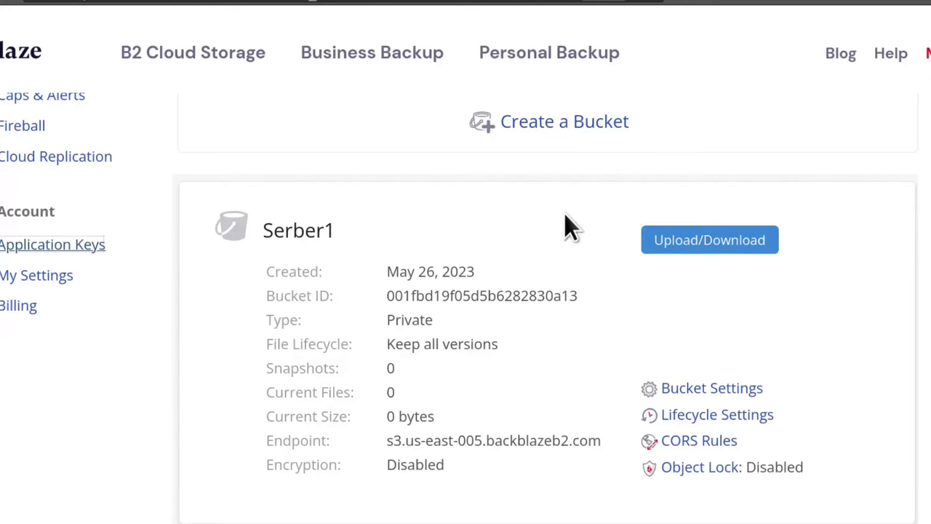
Go to the Buckets list and browse the Serber1 bucket's files, confirming it is empty.
scroll(214, 298, up, 4)
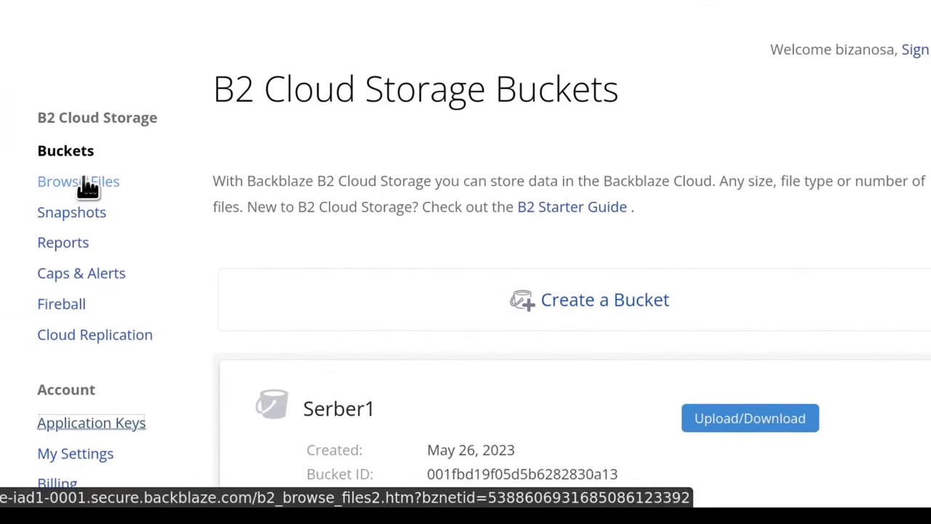
click(71, 159)
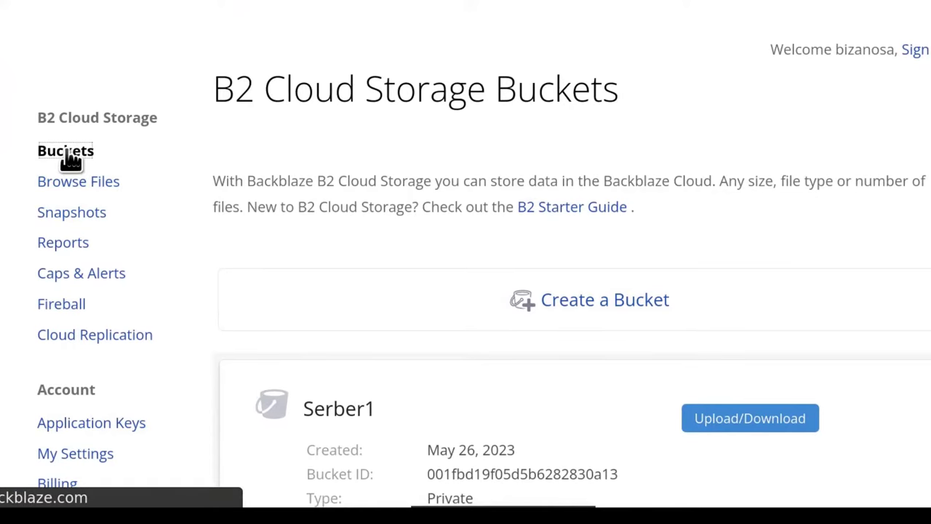
scroll(418, 200, down, 3)
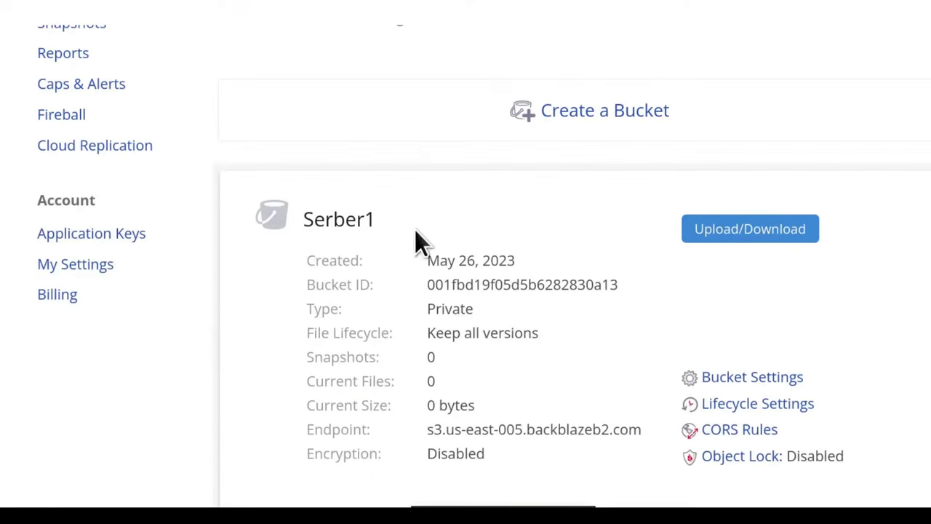
scroll(407, 231, down, 2)
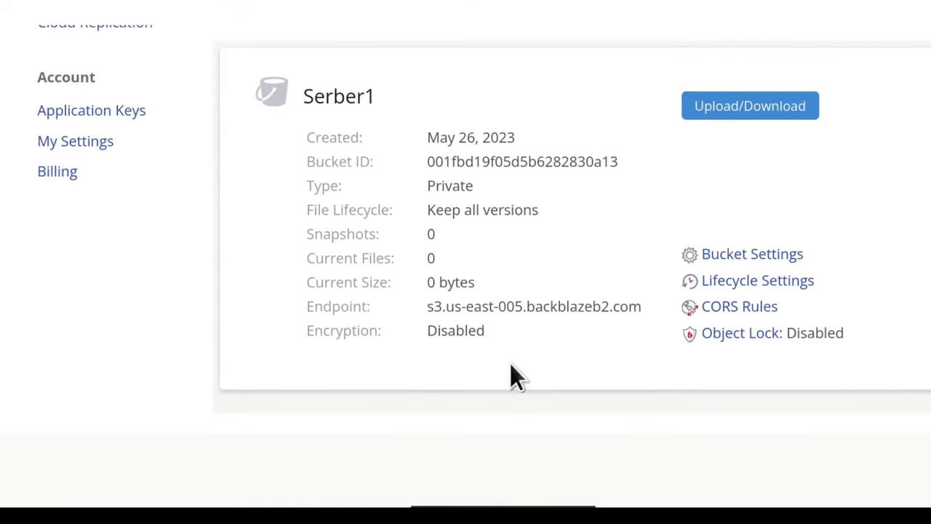
click(736, 110)
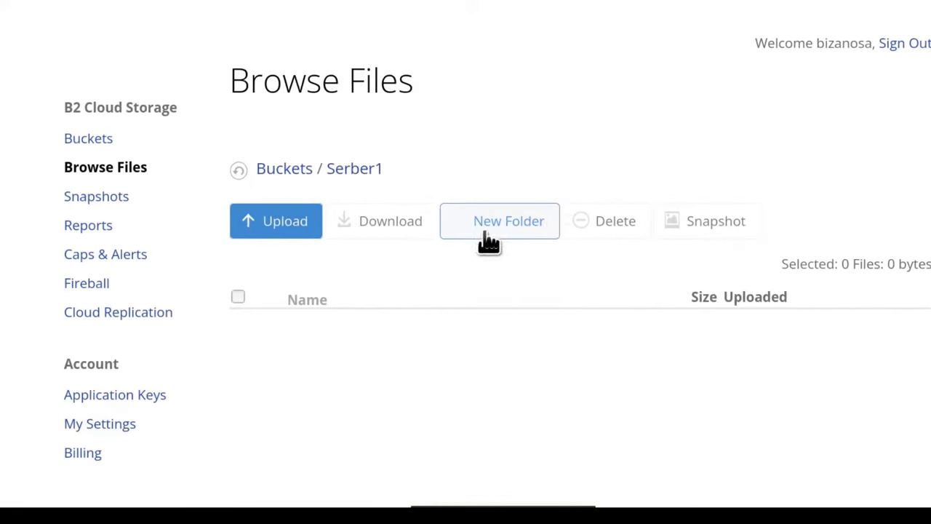
scroll(427, 303, down, 3)
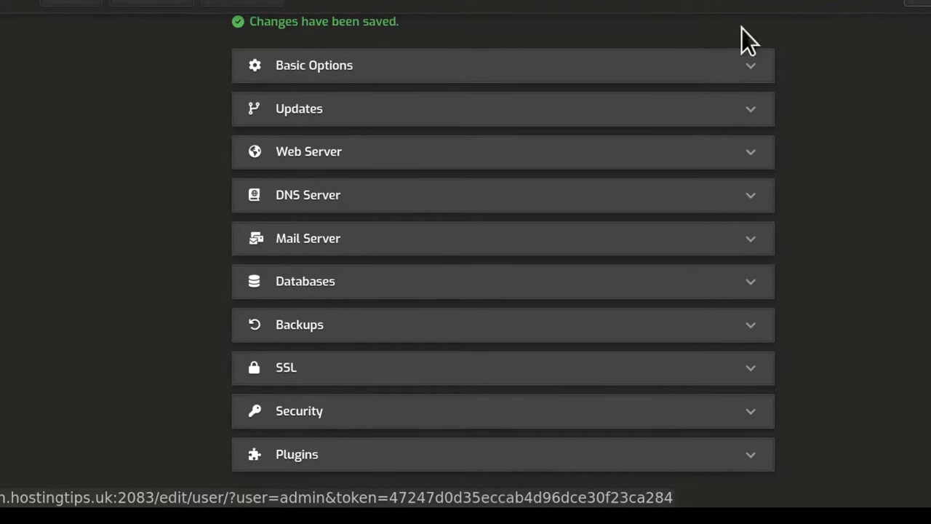
Create a new backup of the admin account from the Backups page and acknowledge the queued notice.
scroll(150, 139, up, 3)
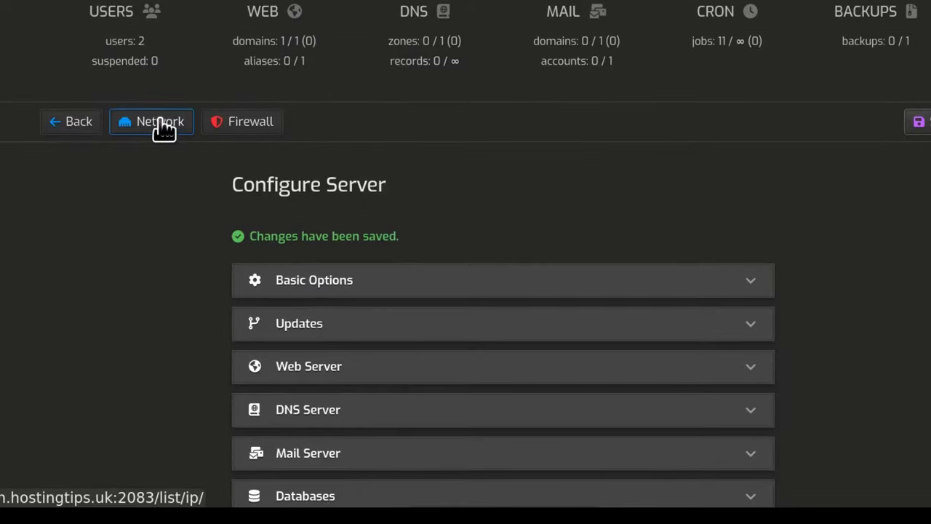
click(862, 22)
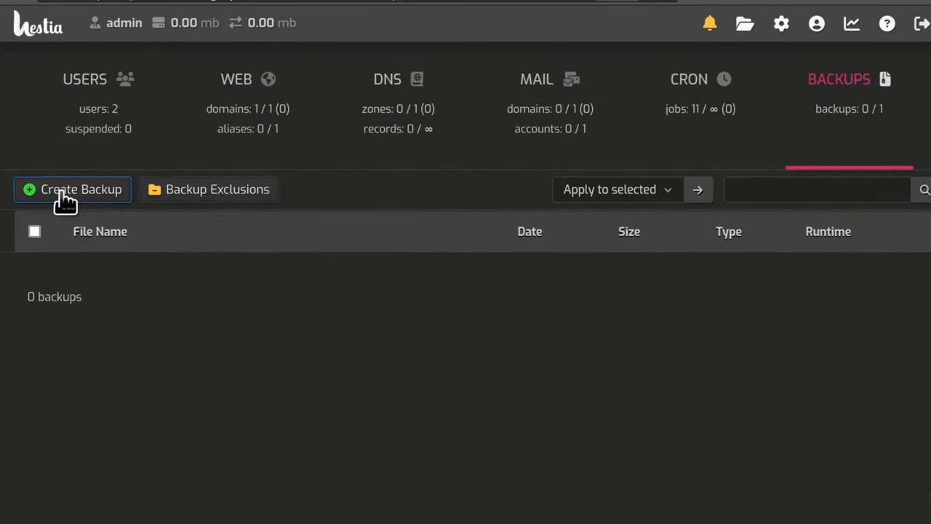
click(66, 197)
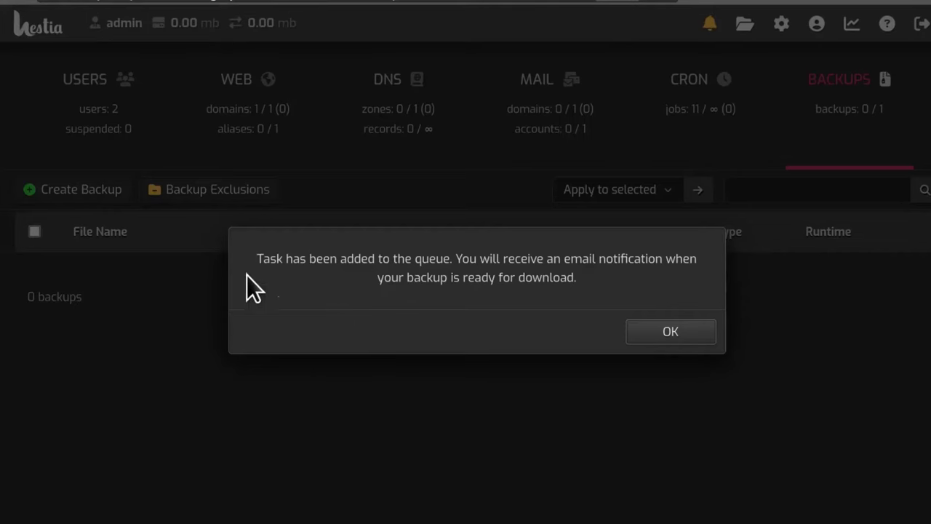
click(670, 332)
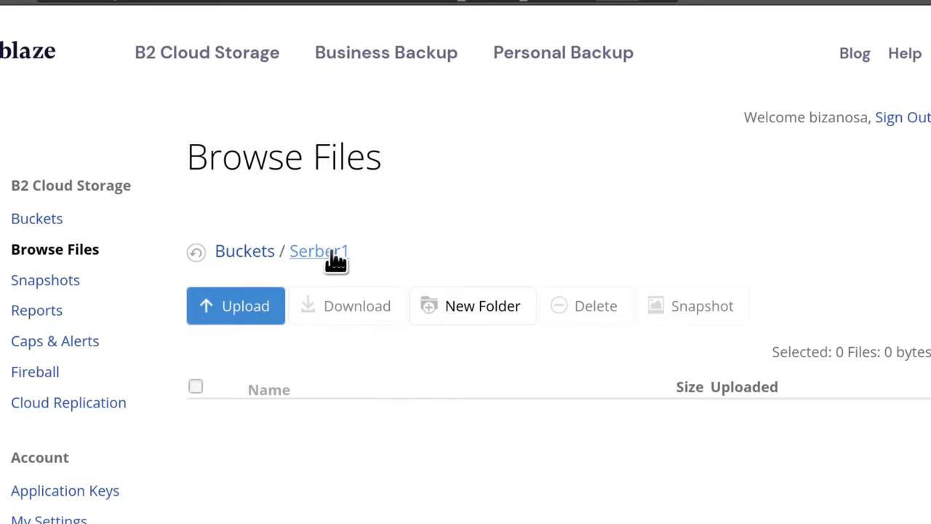
Start a new Backblaze application key with bucket access restricted to Serber1.
scroll(320, 276, down, 3)
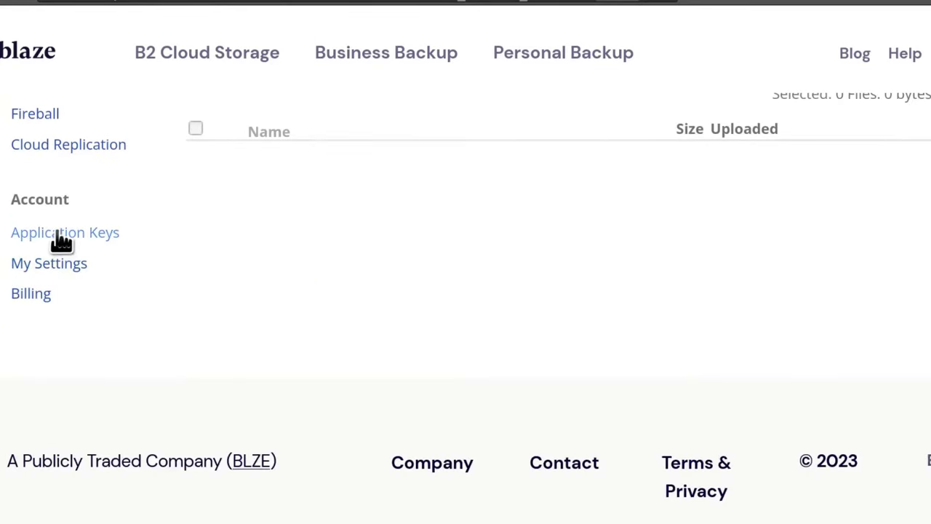
scroll(386, 312, up, 3)
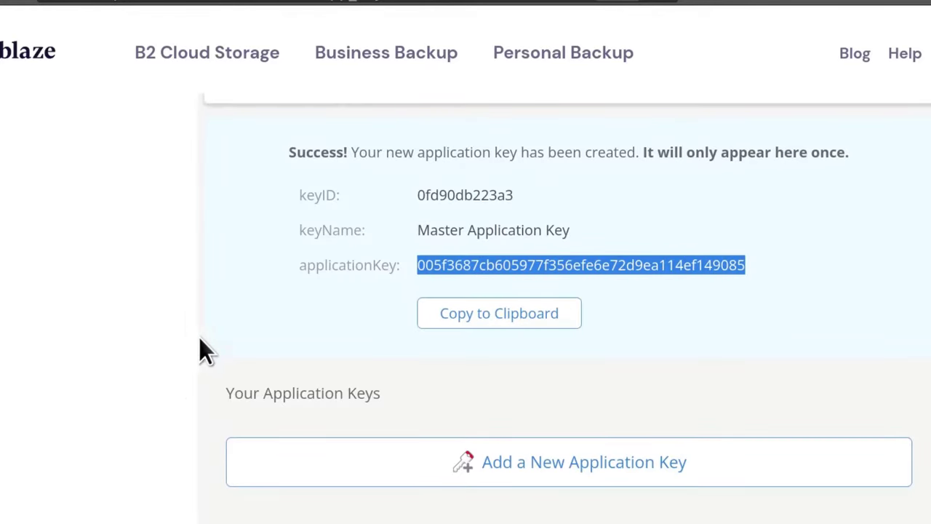
click(509, 392)
scroll(531, 385, down, 3)
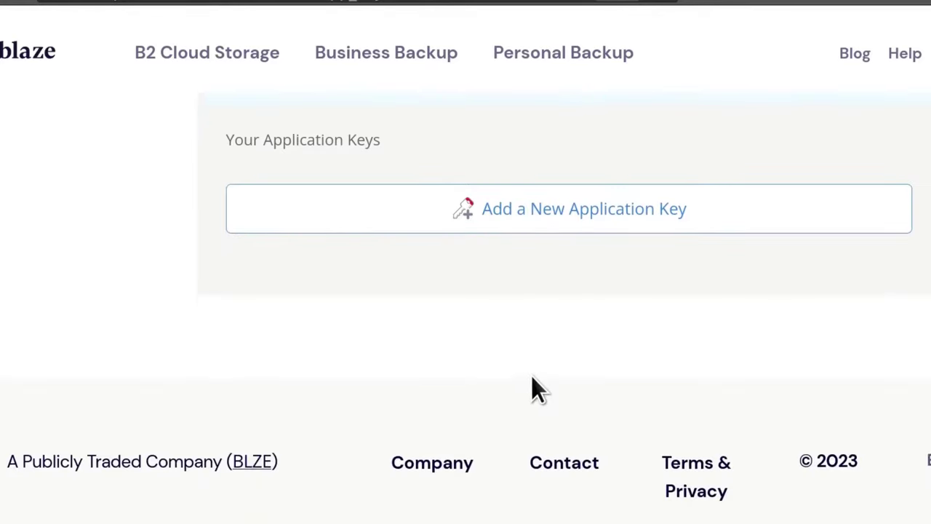
click(565, 217)
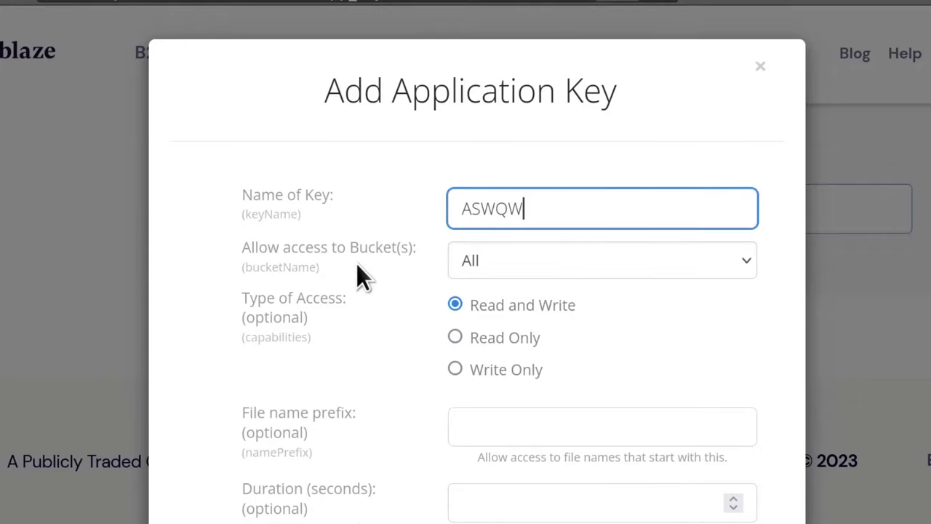
click(524, 262)
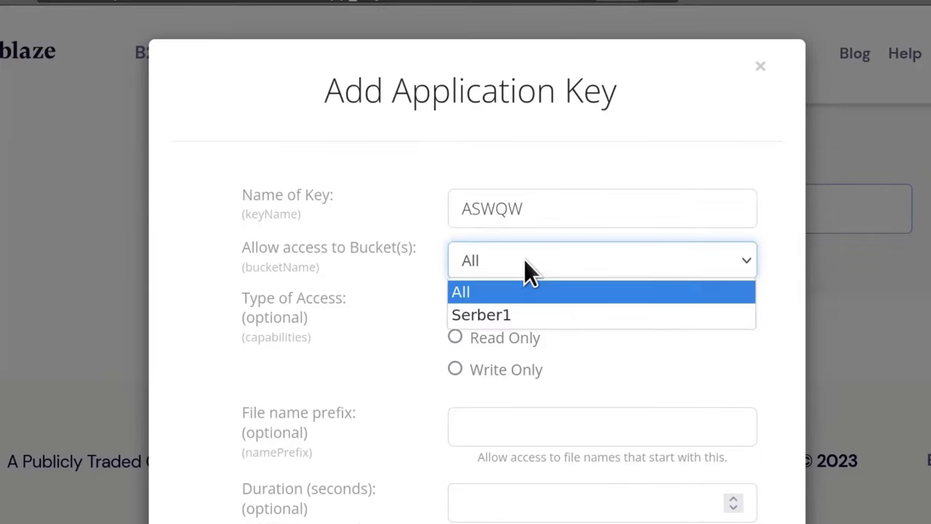
click(524, 318)
Close the new key form without creating it and return to Hestia's backups list.
scroll(582, 379, down, 3)
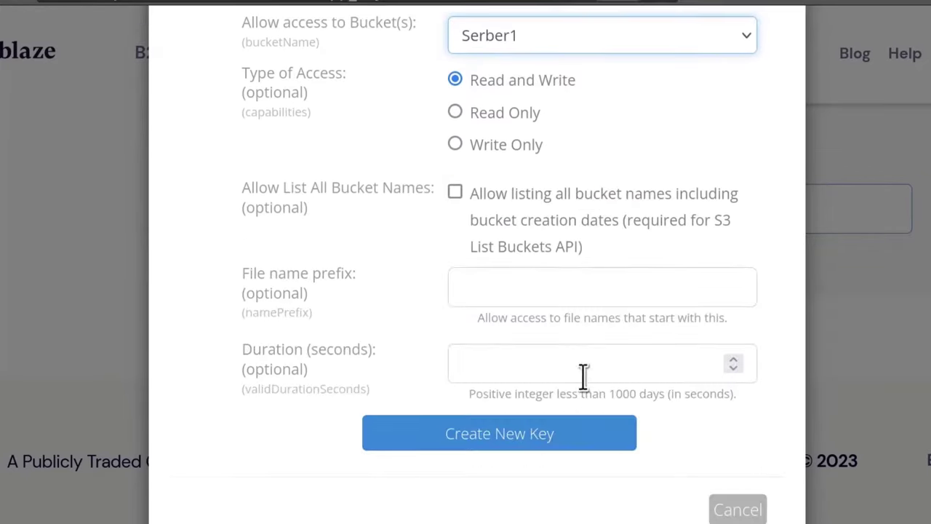
scroll(525, 331, up, 3)
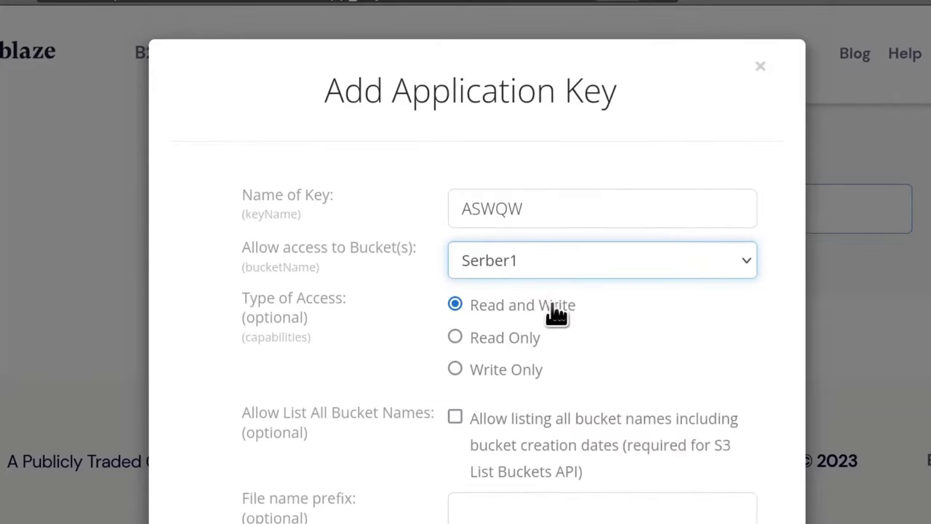
click(757, 69)
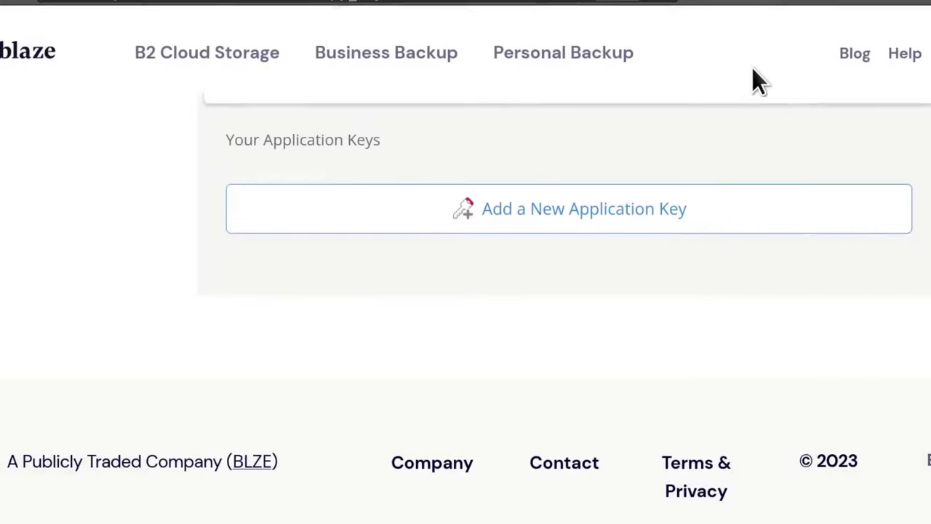
scroll(620, 197, up, 10)
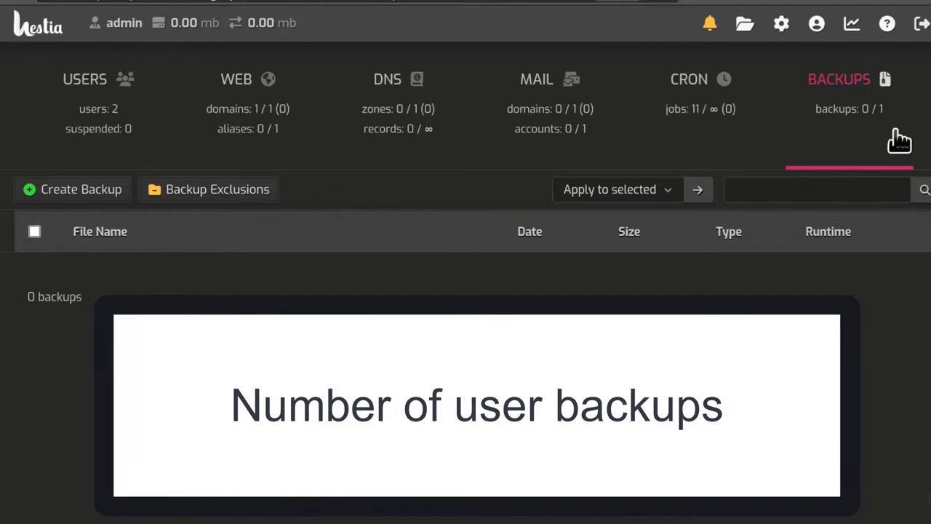
mouse_move(887, 121)
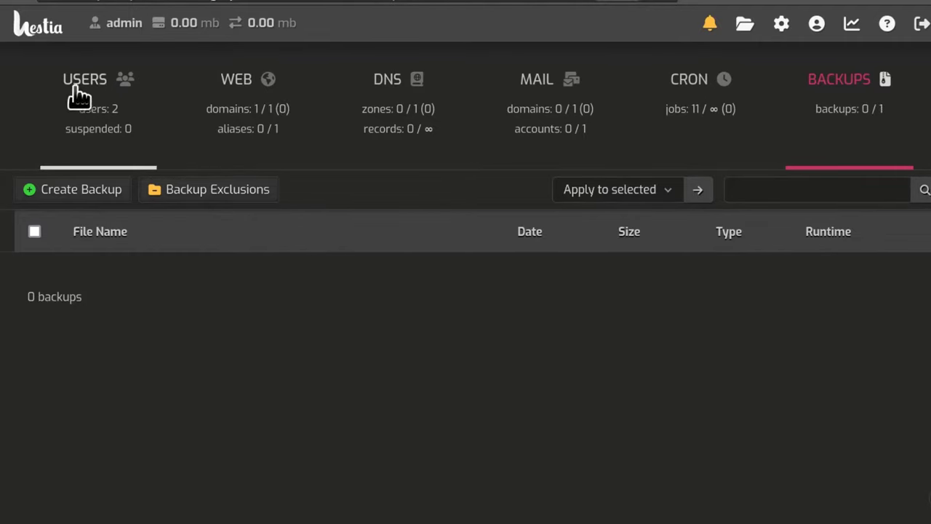
Go to Users and open Packages, showing the default and system packages.
click(98, 86)
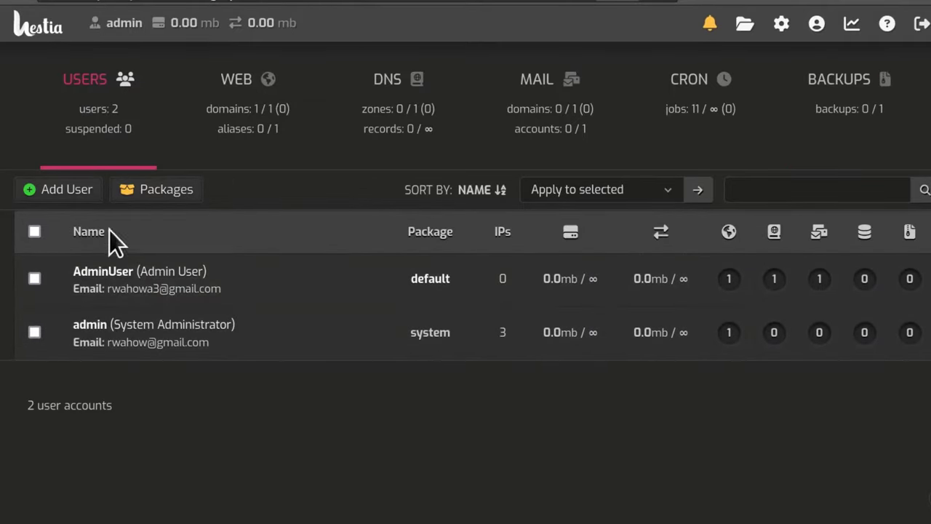
click(166, 196)
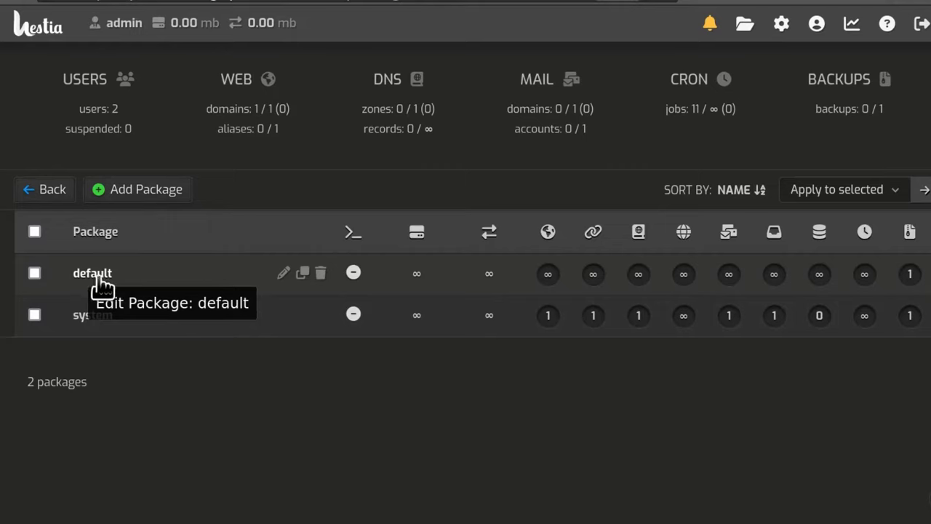
Raise the default package's backups limit to 10, save it, and return to the Users list.
click(284, 275)
scroll(798, 308, down, 4)
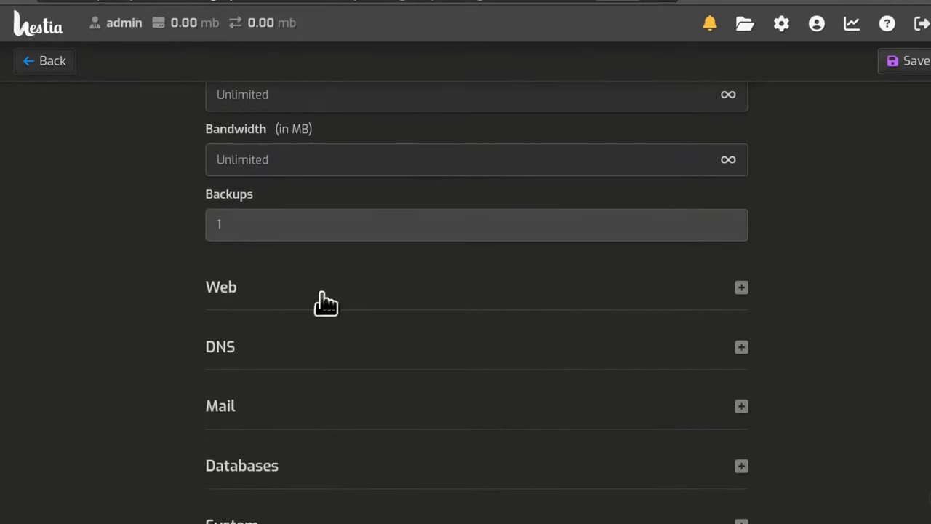
click(240, 222)
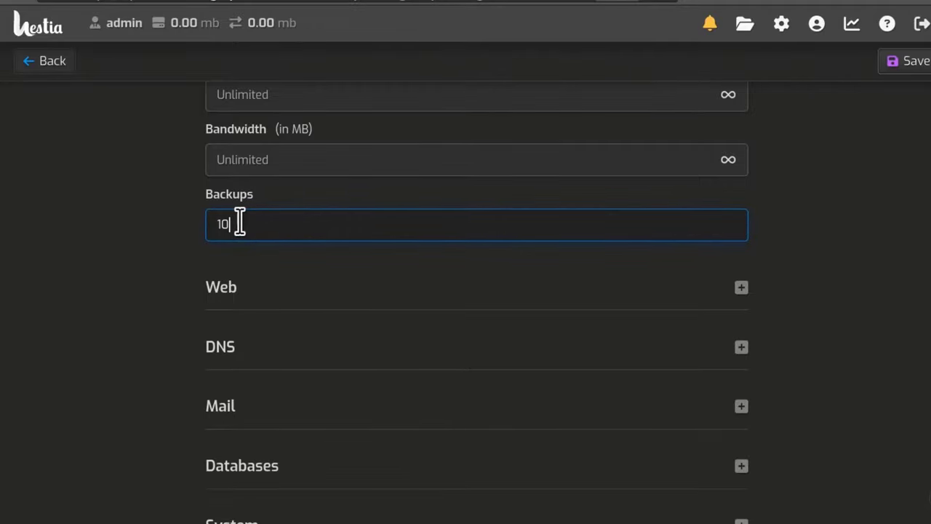
click(902, 301)
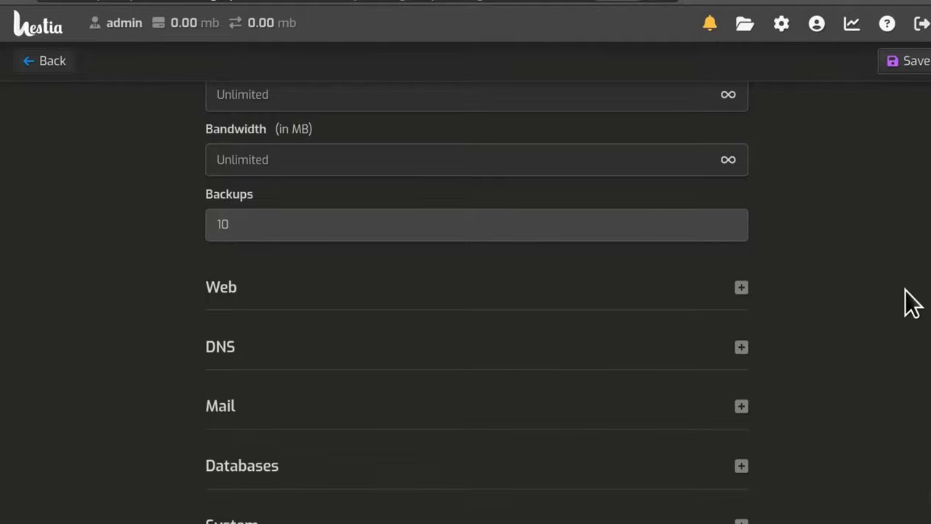
scroll(876, 294, up, 2)
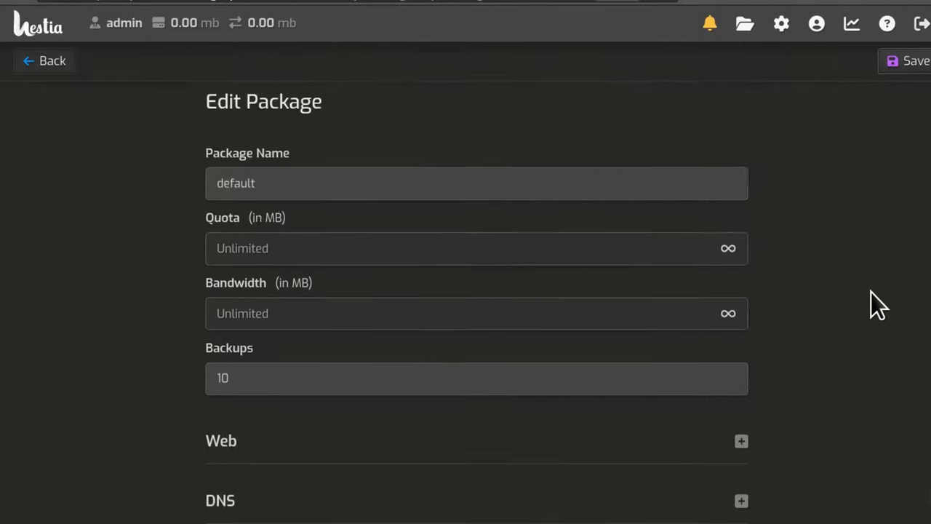
scroll(870, 291, down, 2)
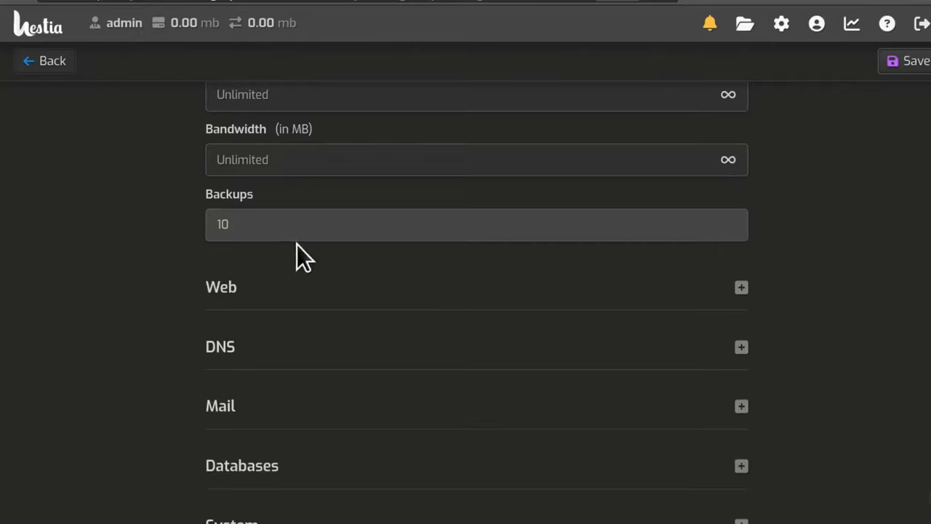
click(233, 227)
click(240, 226)
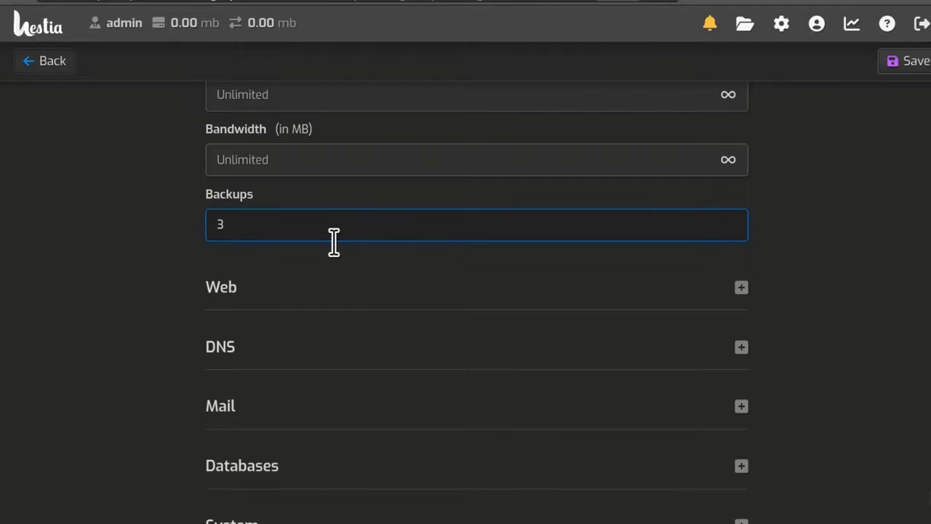
click(913, 64)
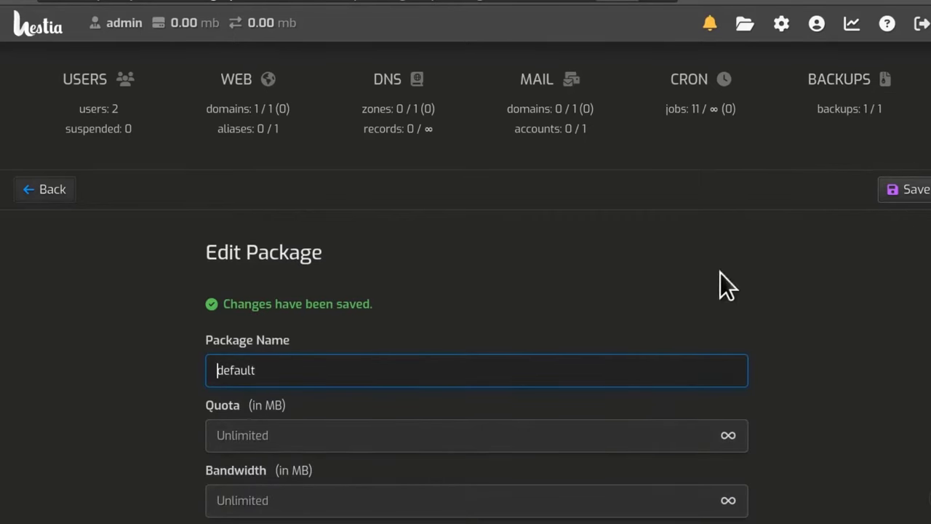
click(105, 86)
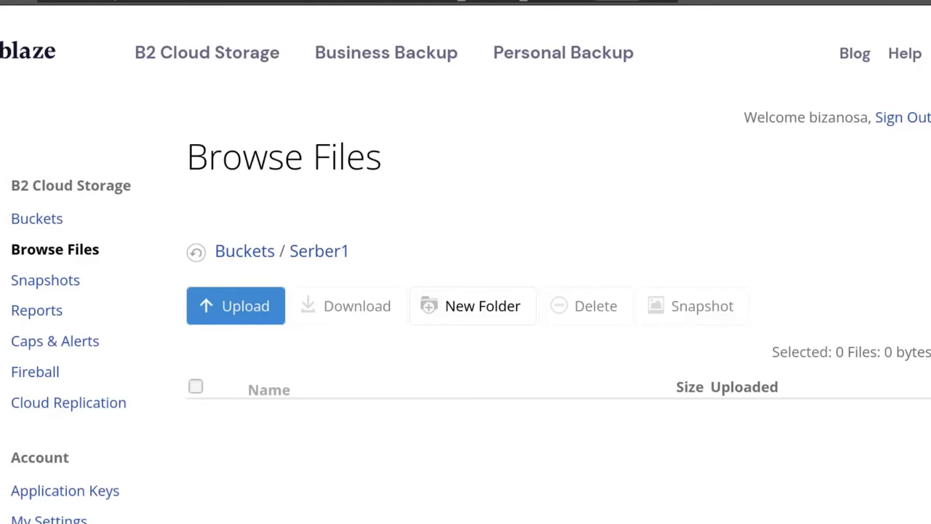
scroll(539, 201, down, 4)
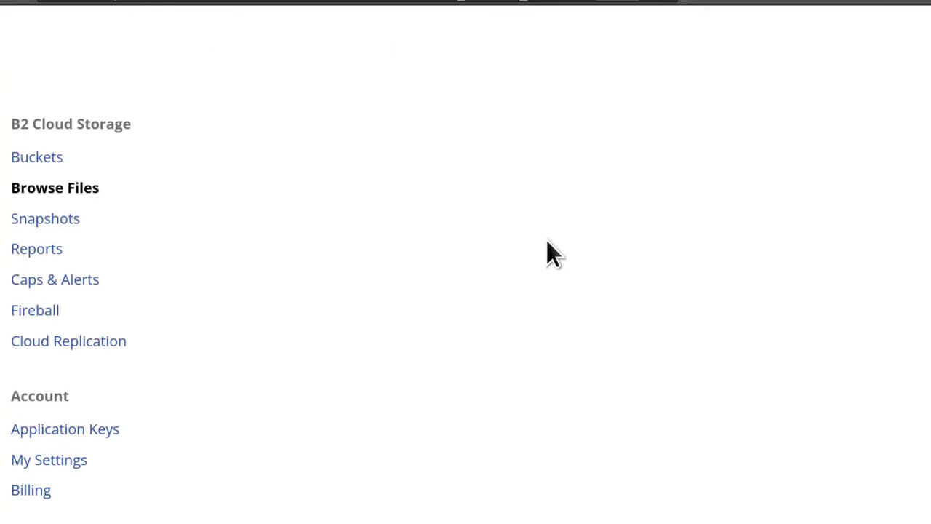
scroll(565, 334, up, 4)
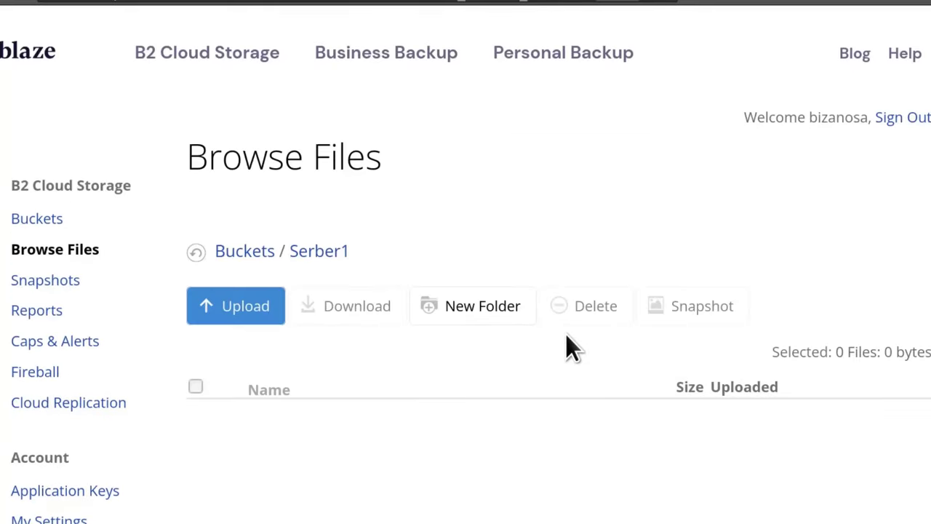
scroll(565, 333, down, 4)
scroll(567, 335, up, 2)
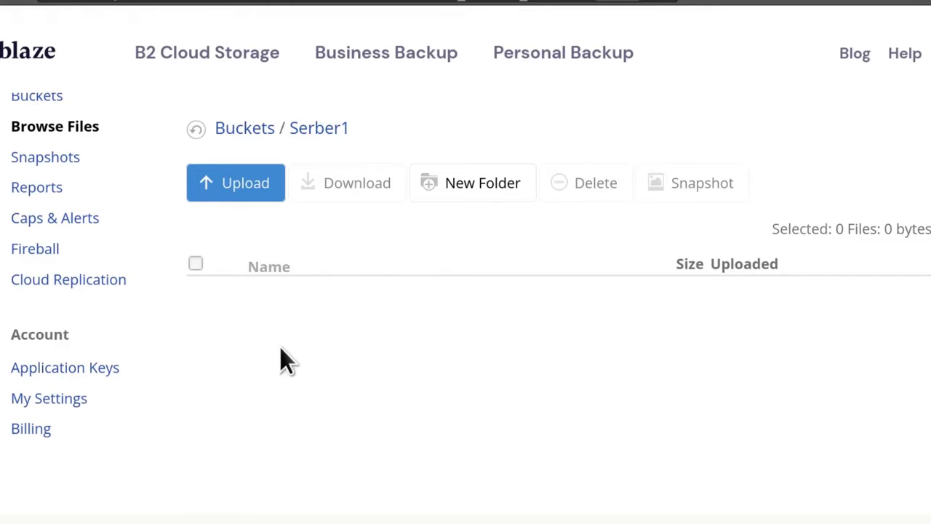
scroll(263, 219, down, 2)
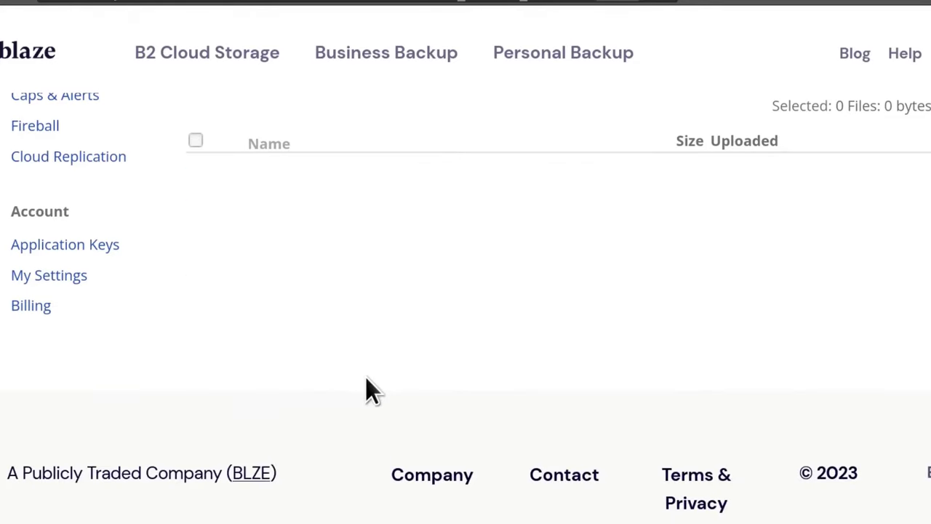
scroll(367, 378, up, 2)
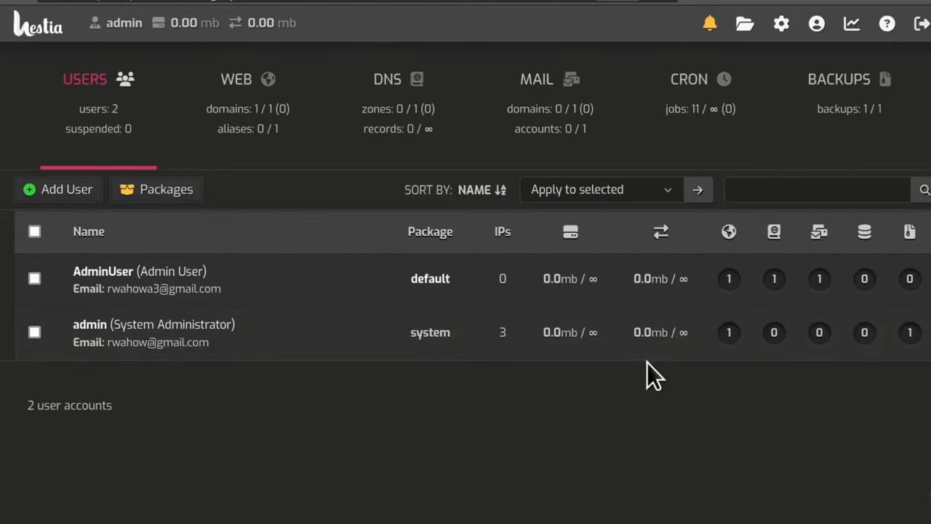
Open the server configuration page and expand its Backups section.
click(784, 29)
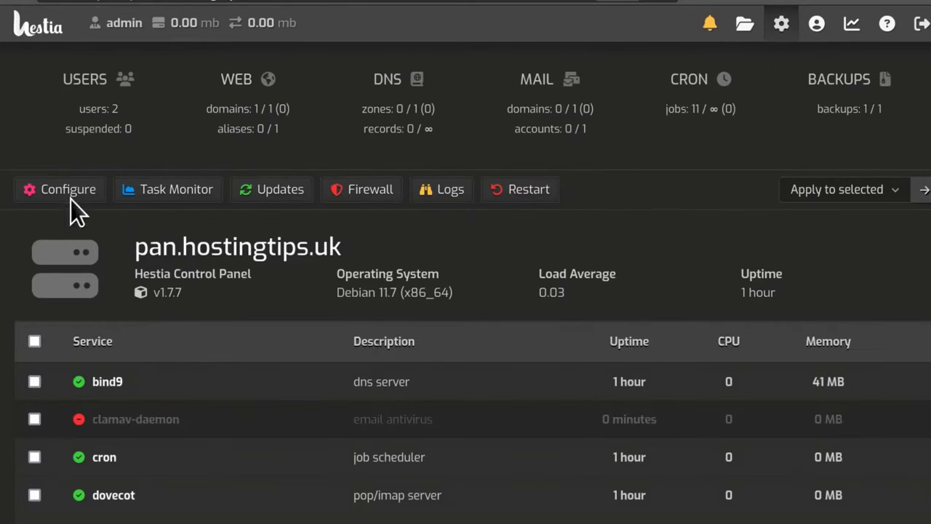
click(69, 192)
scroll(761, 280, down, 2)
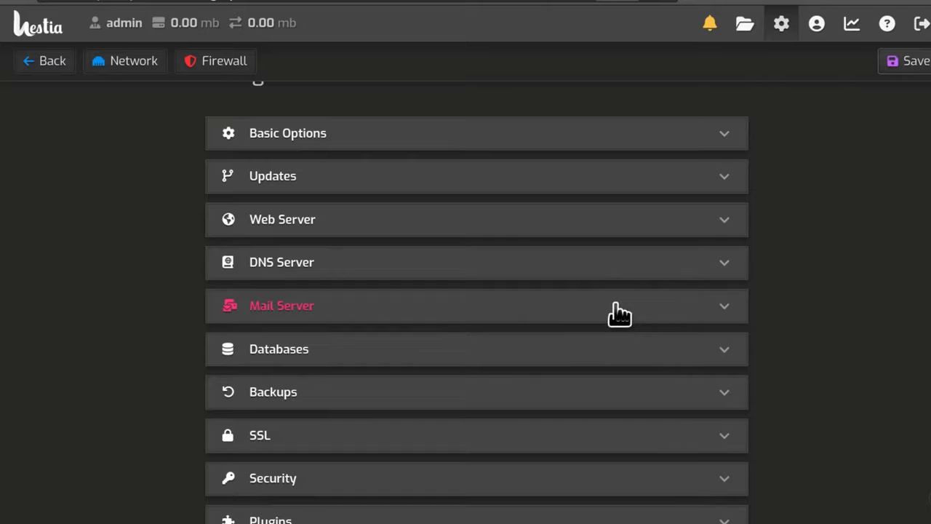
click(725, 395)
scroll(859, 342, down, 4)
scroll(873, 327, up, 1)
Set Local backup to Yes and review the Backblaze remote backup fields for bucket Serber1.
click(666, 258)
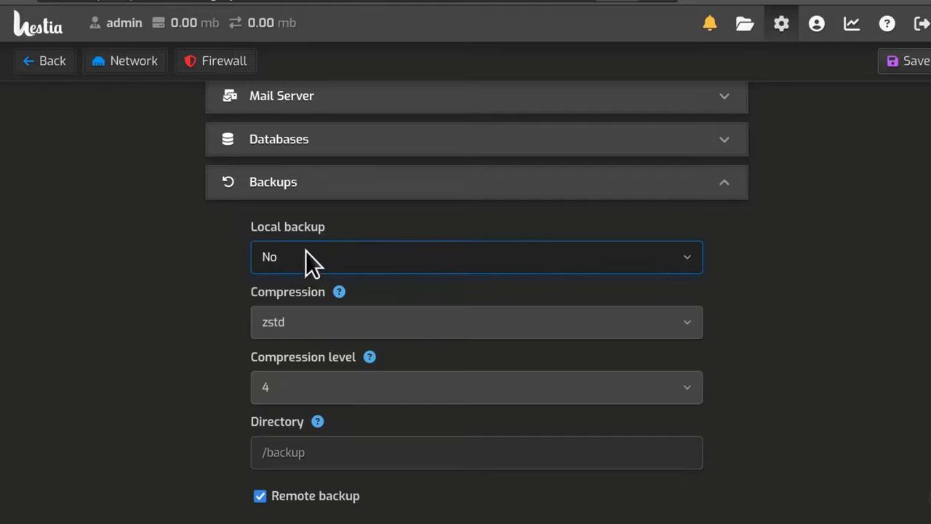
click(524, 258)
click(394, 301)
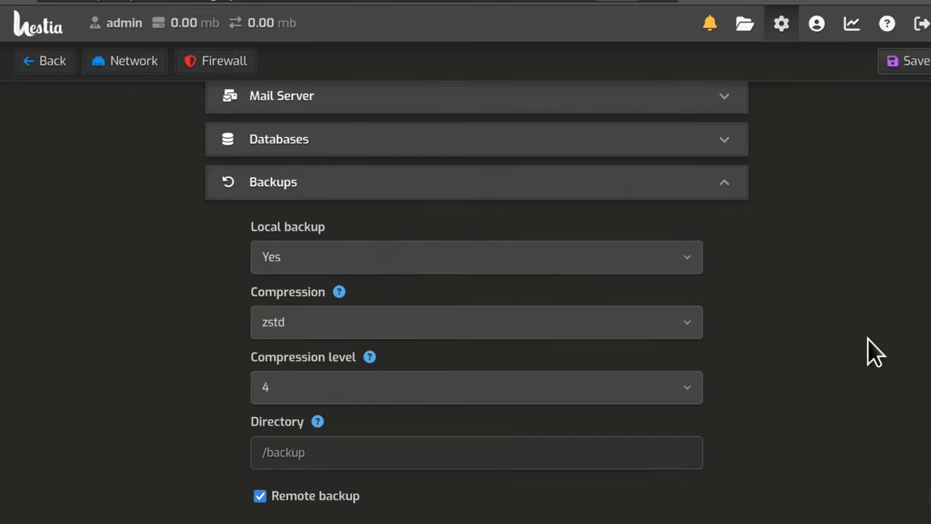
scroll(867, 339, down, 4)
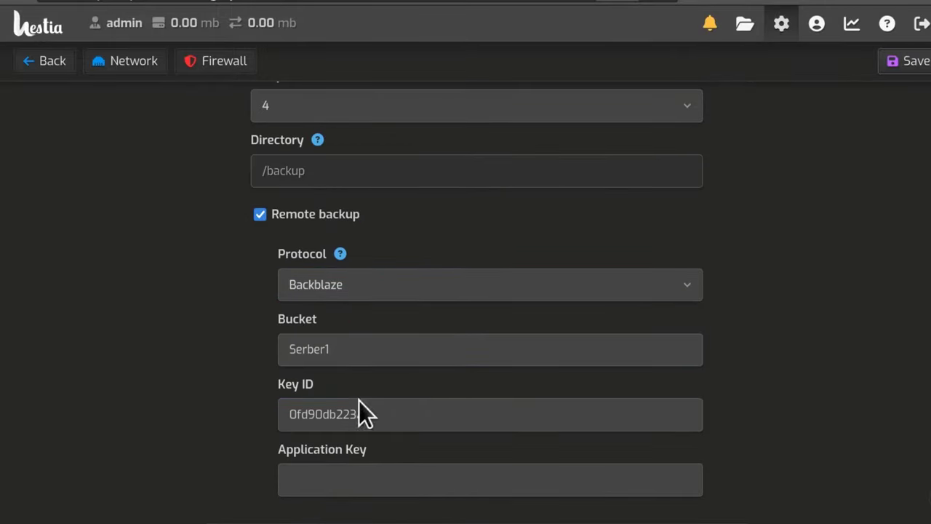
click(470, 486)
scroll(836, 351, up, 3)
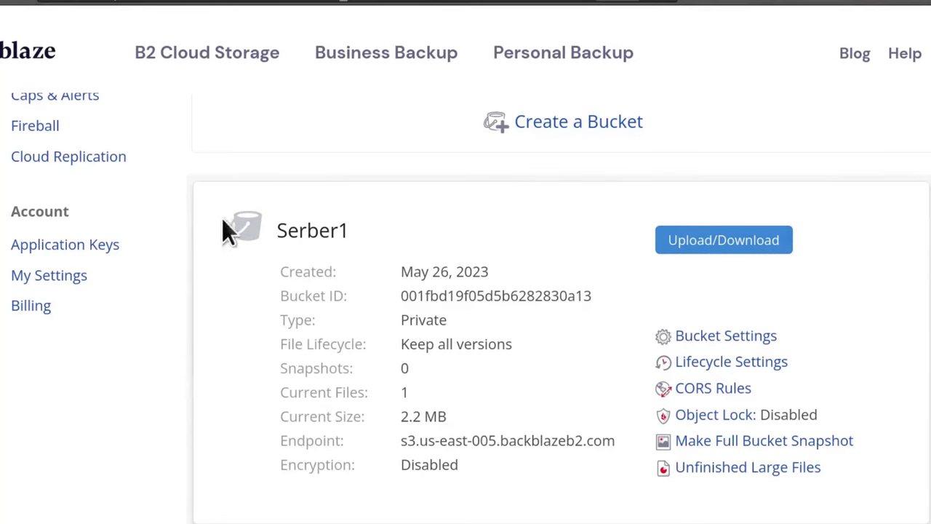
click(717, 340)
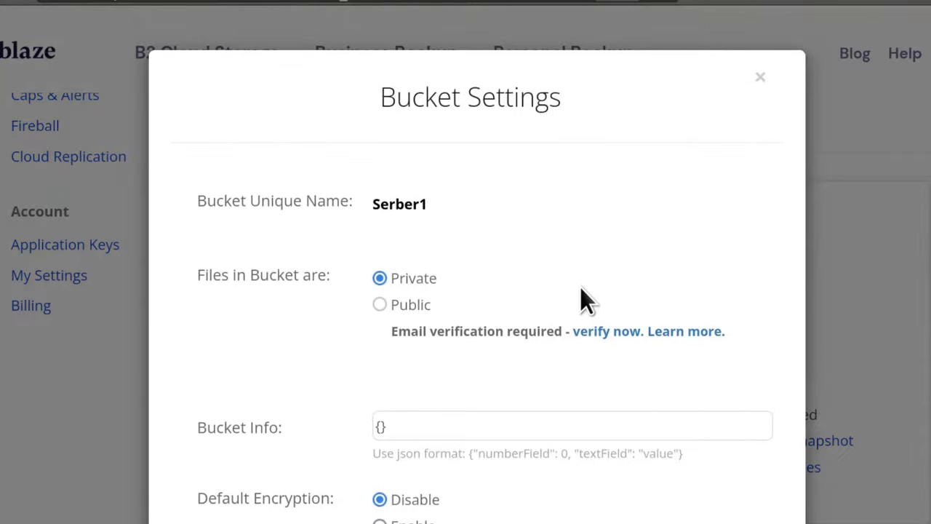
scroll(580, 298, down, 5)
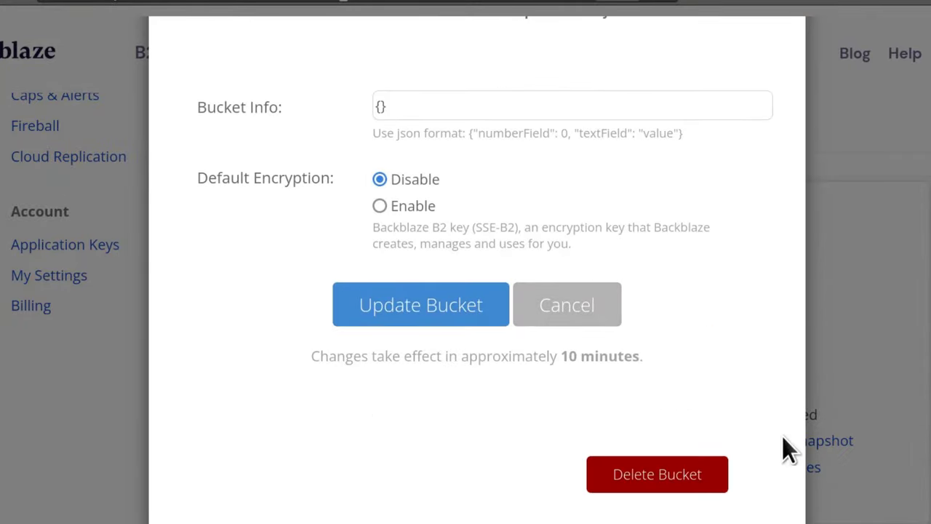
click(645, 477)
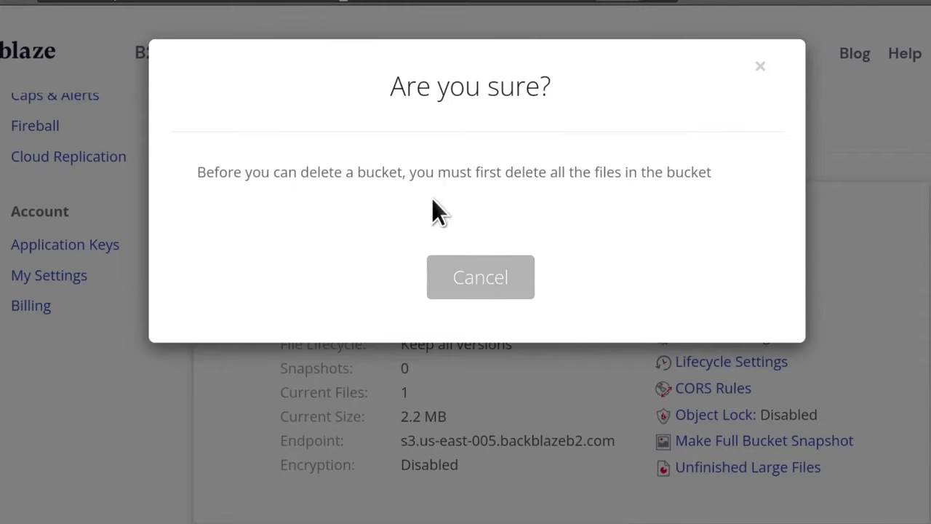
click(759, 68)
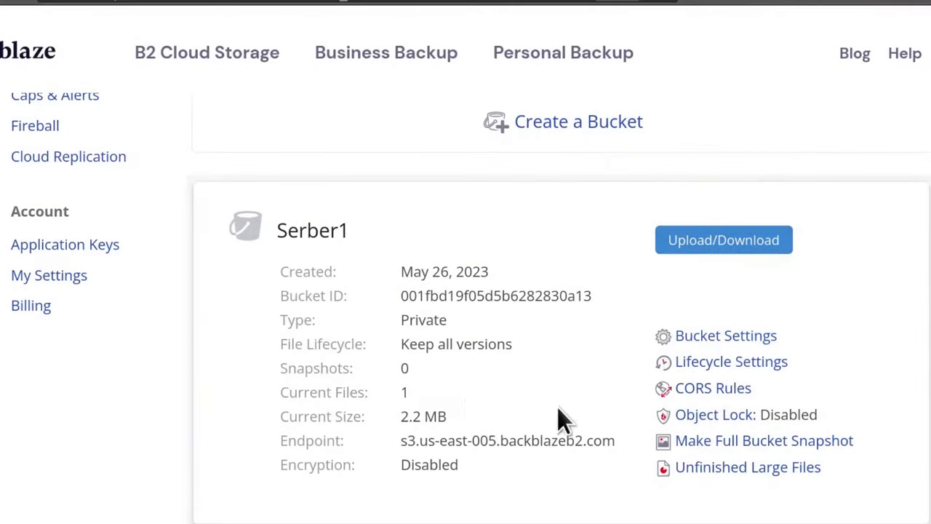
scroll(459, 379, up, 4)
scroll(464, 389, down, 5)
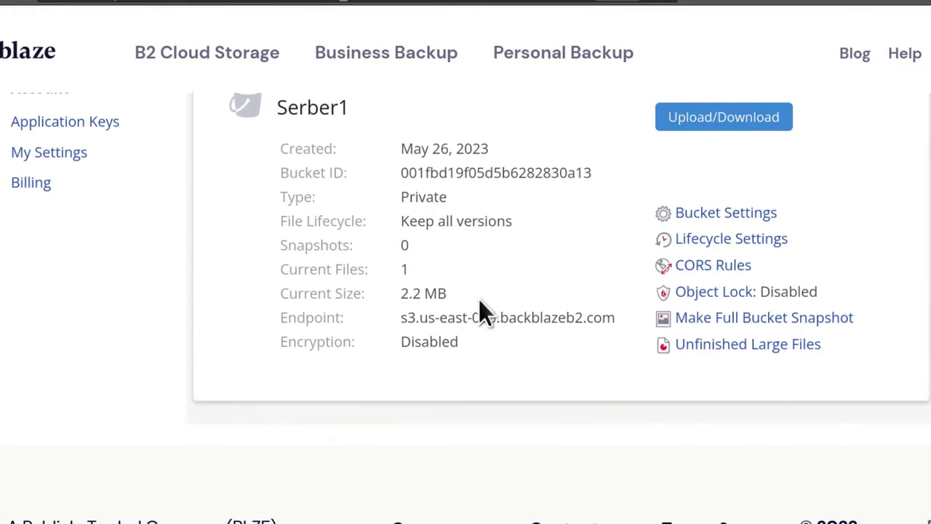
Browse Serber1, open the admin folder to see the 2.2 MB backup tar, then return to the bucket root.
click(743, 133)
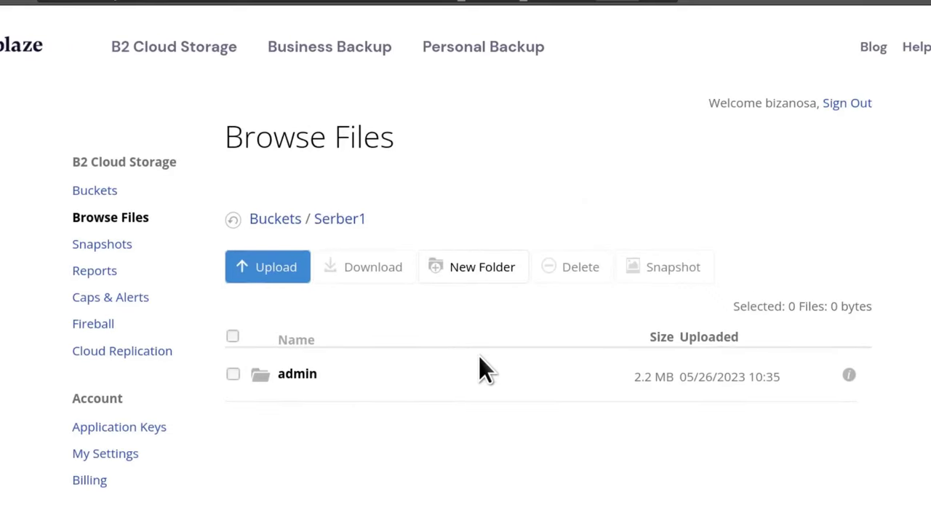
scroll(447, 338, down, 3)
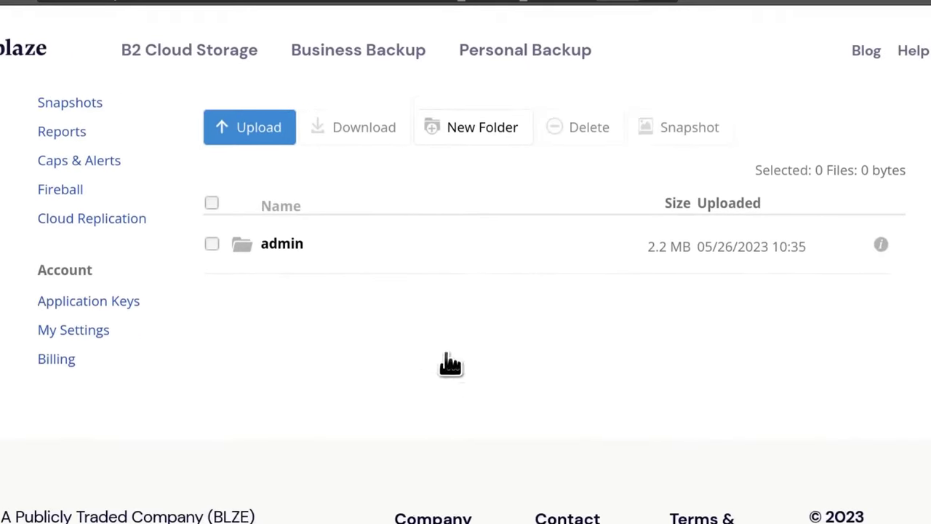
scroll(312, 306, up, 2)
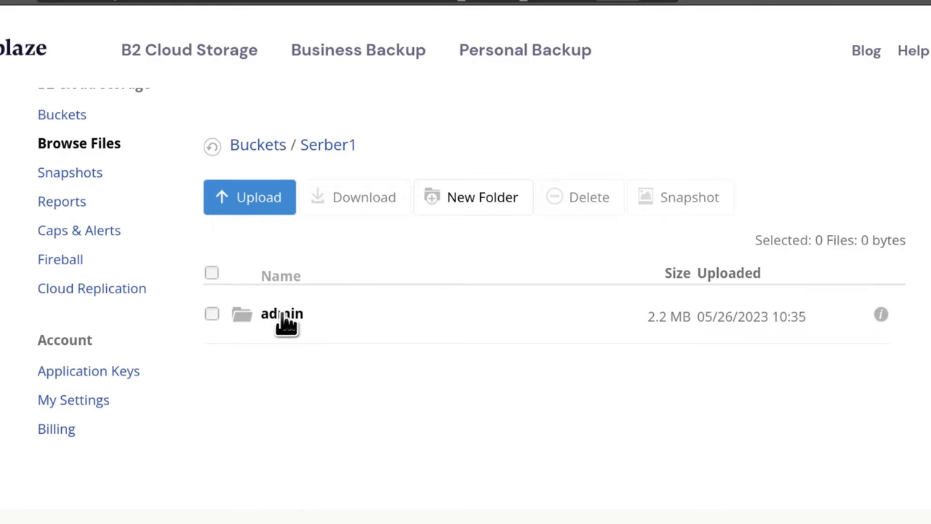
click(282, 314)
scroll(430, 267, down, 2)
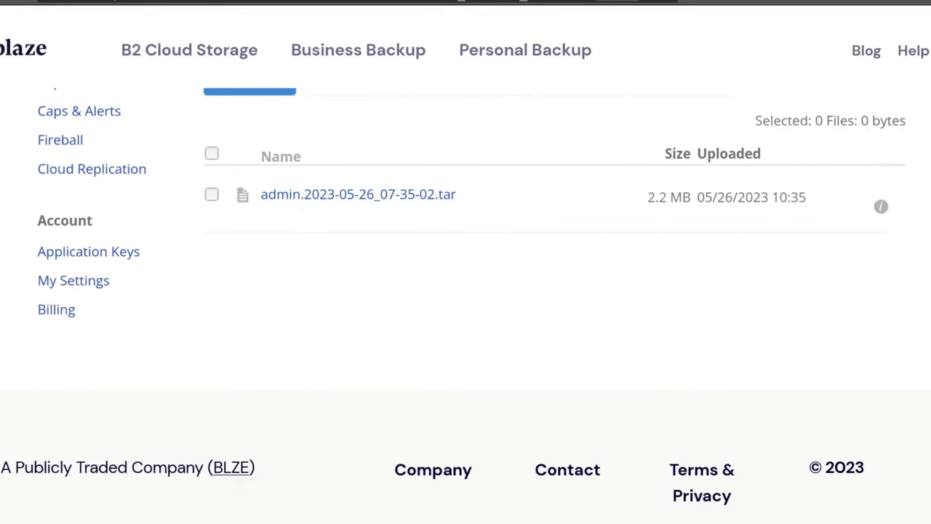
key(alt+Left)
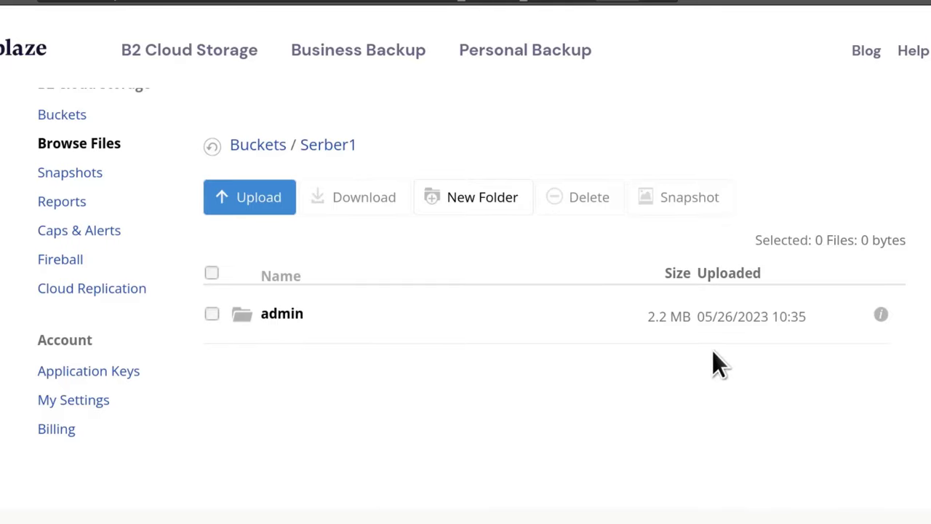
Try deleting the admin folder, dismiss the B2 API error, and see admin.2023-05-26_07-35-02.tar still present.
click(712, 320)
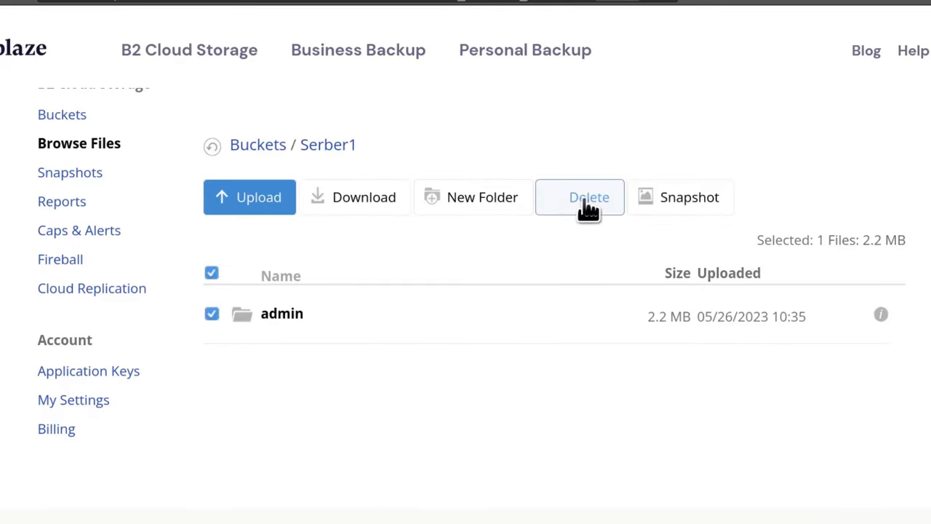
click(586, 198)
click(429, 348)
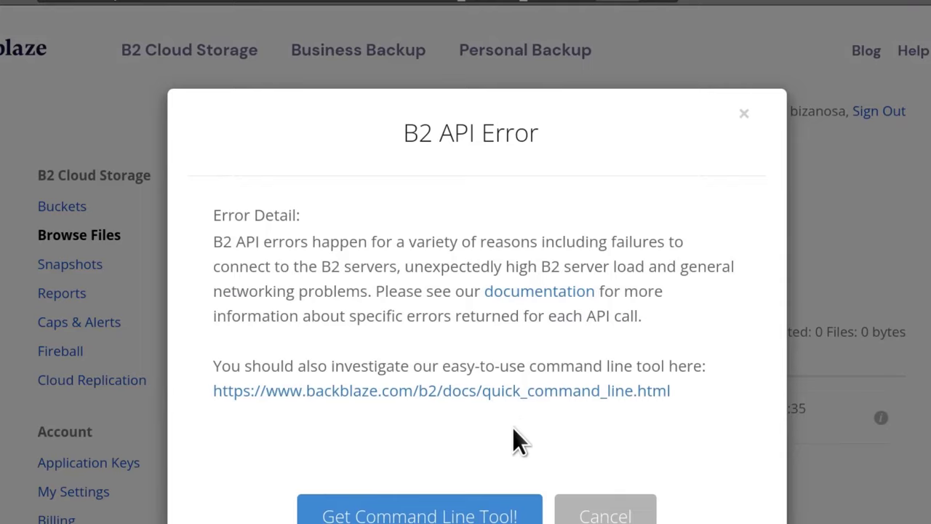
key(Escape)
scroll(692, 233, down, 3)
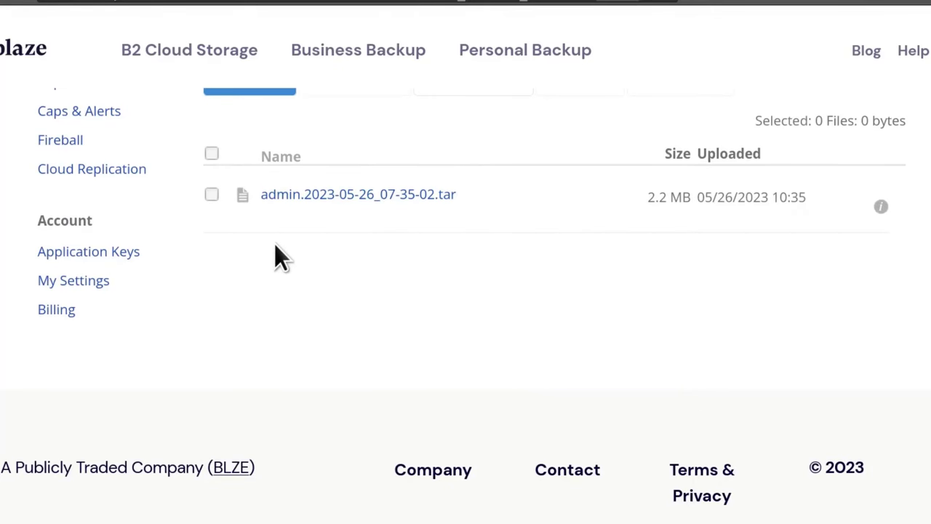
scroll(437, 345, up, 3)
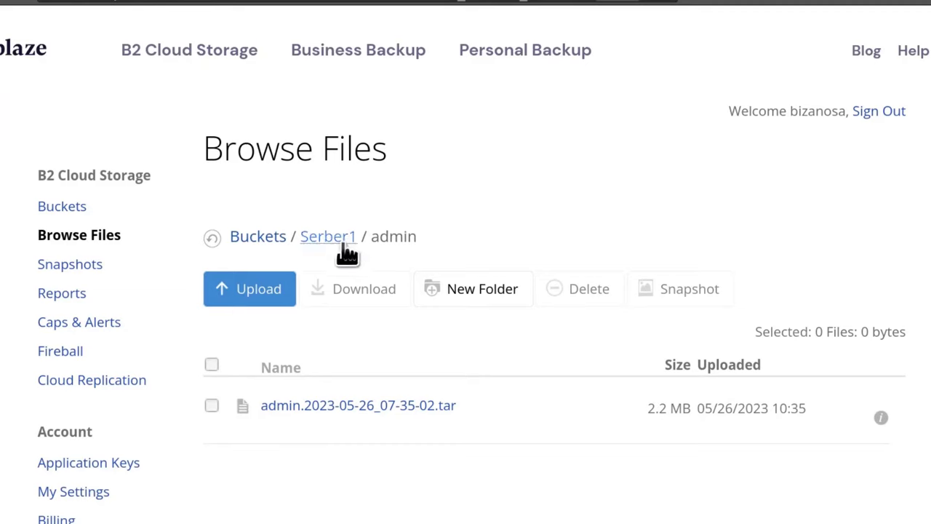
scroll(427, 317, down, 3)
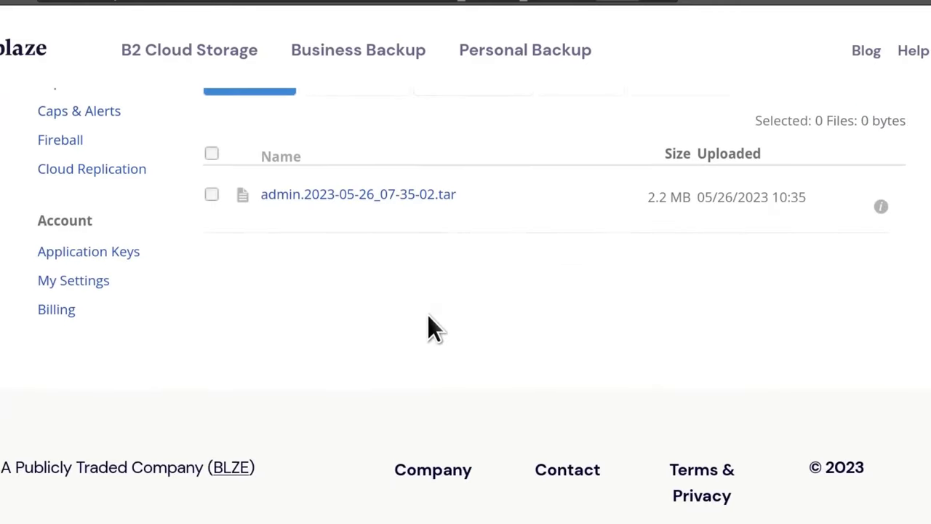